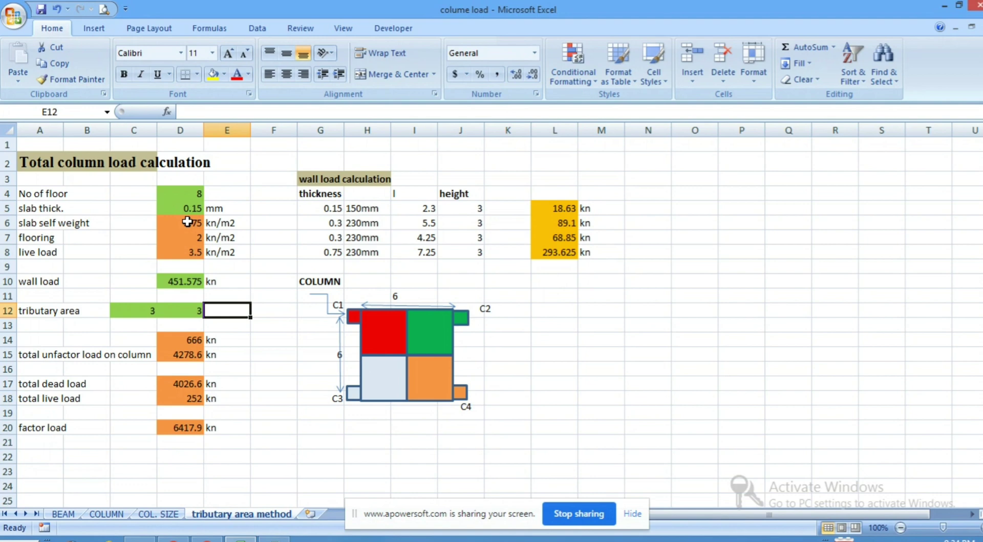
- Display the formulas instead of the results in the tributary area method sheet, with all calculation columns in view
click(95, 32)
click(209, 29)
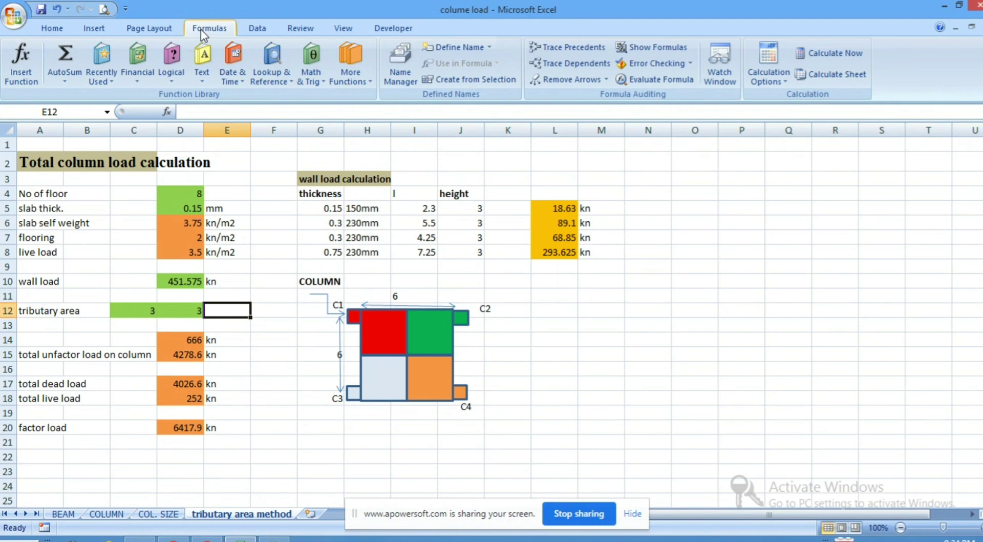
click(652, 48)
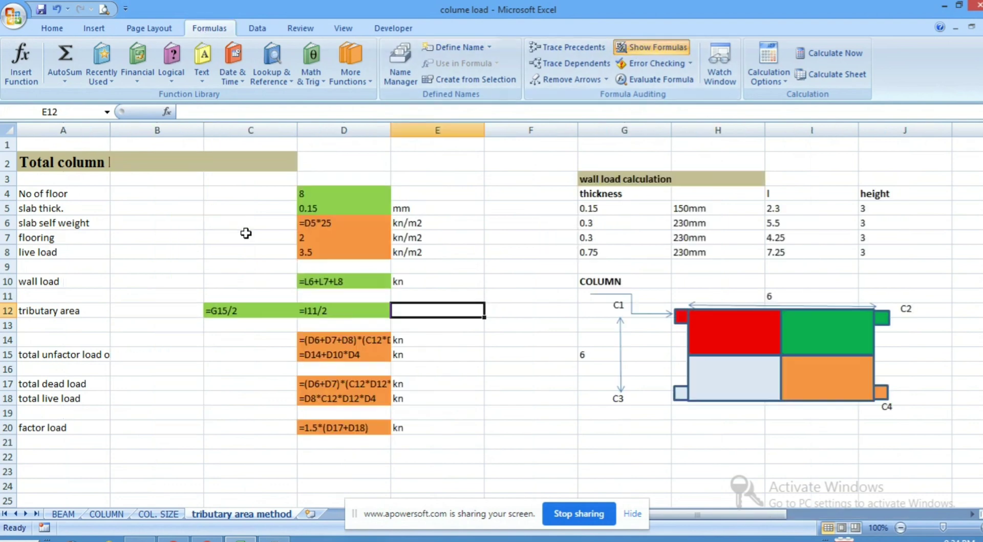
click(531, 277)
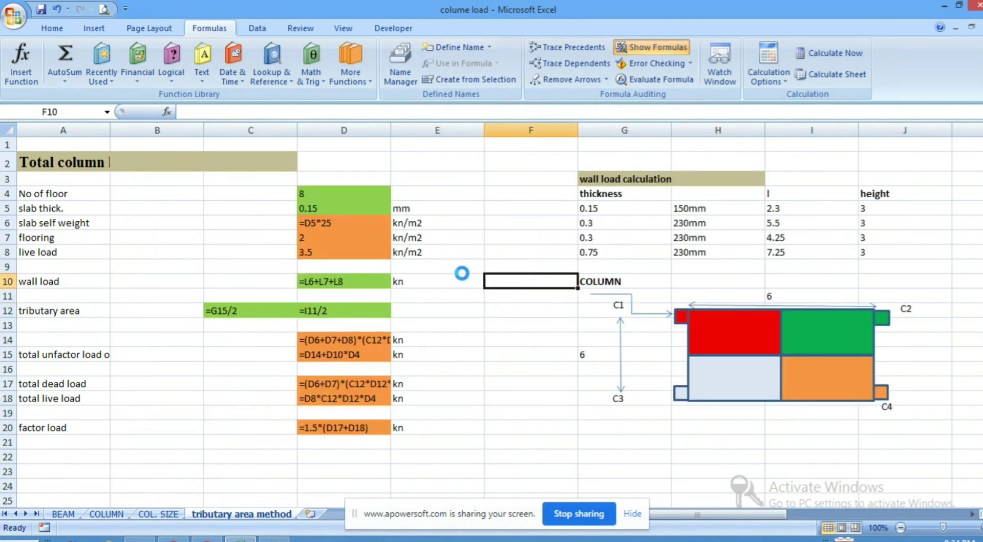
scroll(461, 273, down, 1)
scroll(462, 274, down, 1)
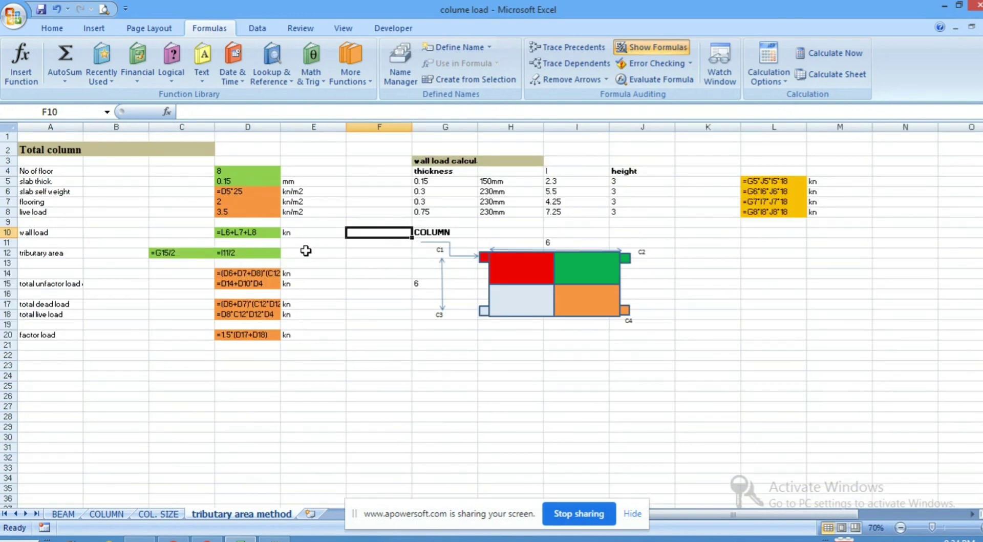
- Inspect the slab self weight formula and add the line "25KN/M3 IS DENSITY OF CONCRETE" to the EXCEL SHEET note in Notepad
double_click(234, 190)
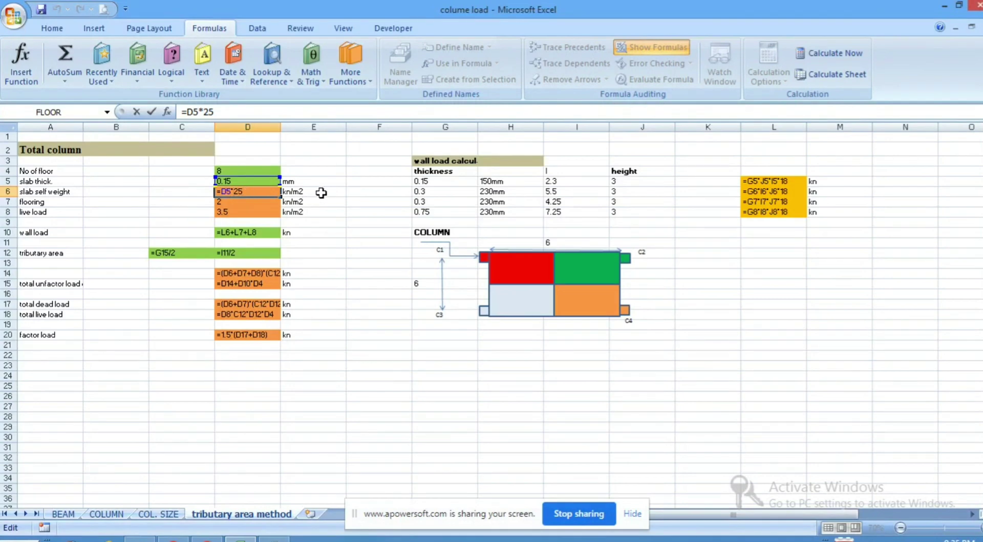
key(Escape)
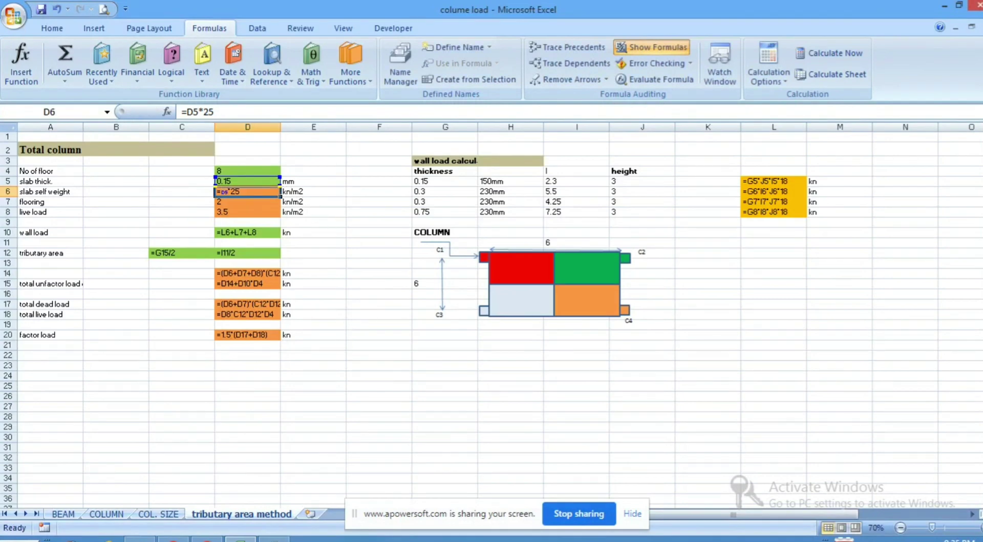
click(273, 538)
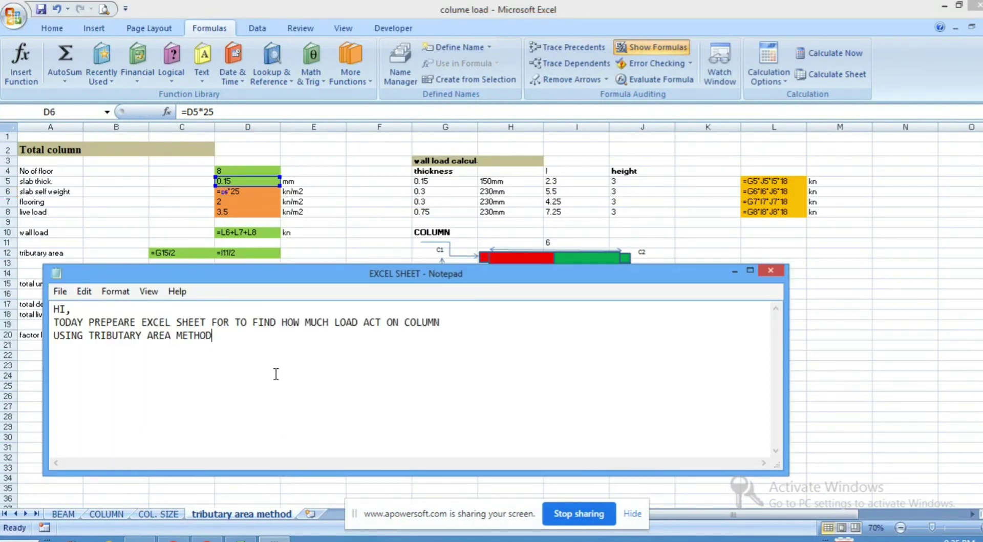
key(Return)
key(Return)
text(25KN/M3 IS DENSITY O)
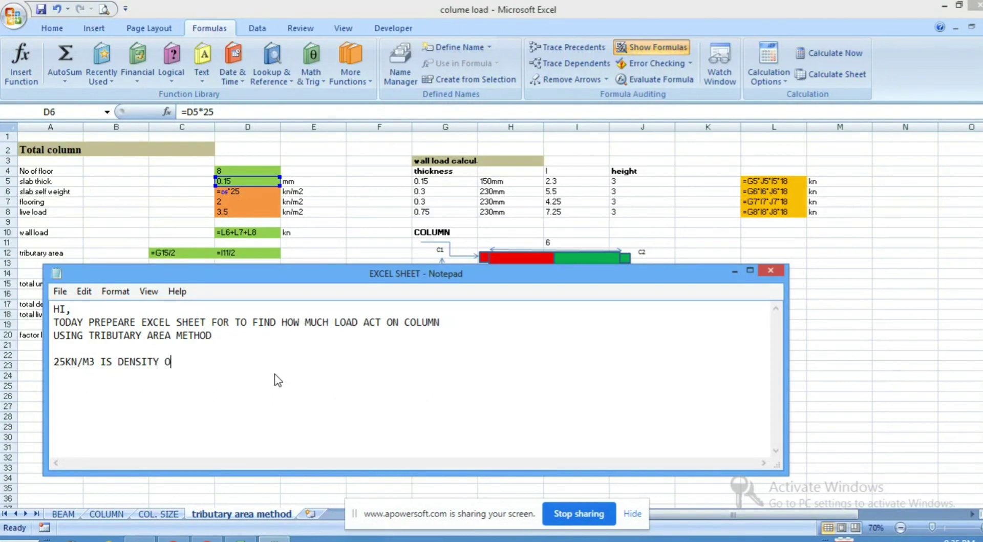
text(F CONCRETE)
click(734, 270)
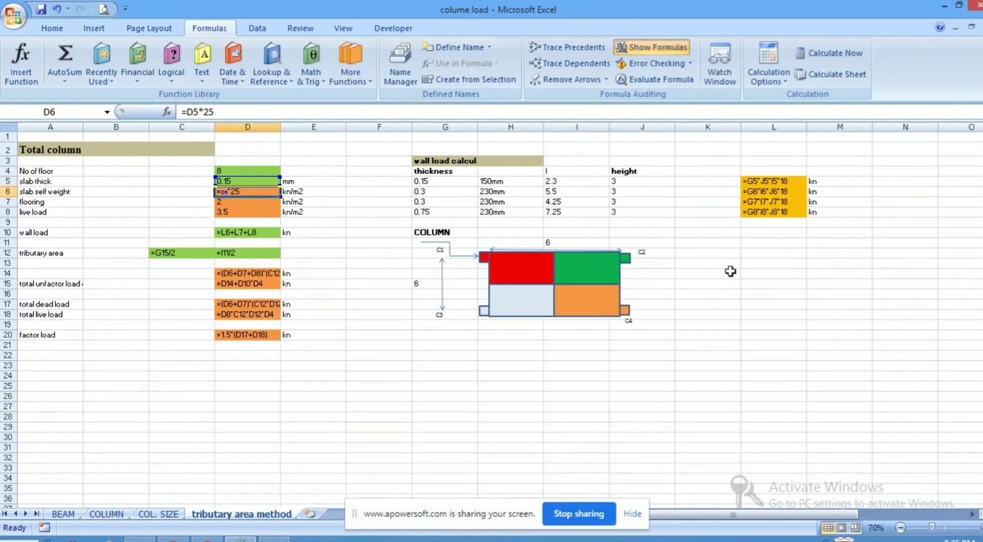
- Back in Excel, extend the flooring label in A7 to read "flooring(FLOORING LOAD)"
click(314, 273)
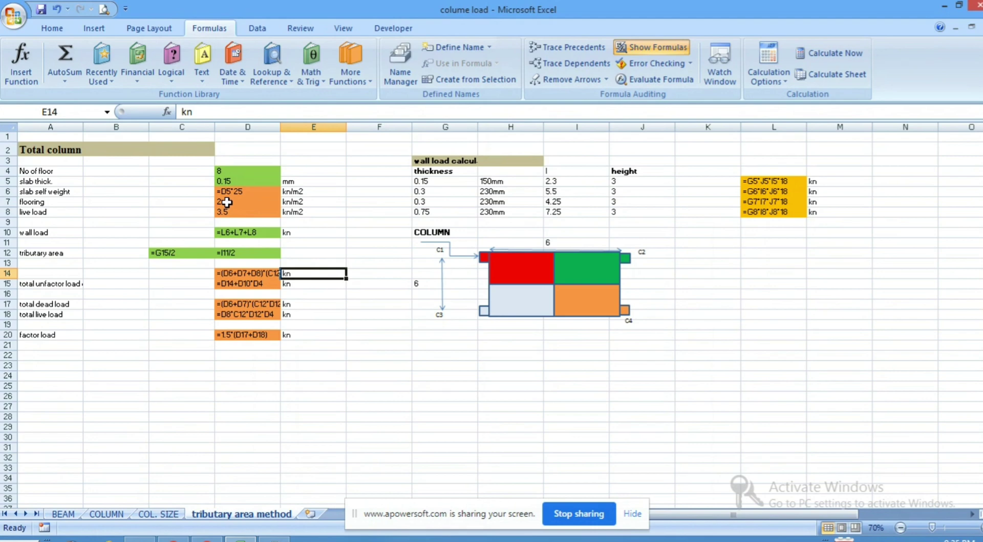
click(54, 205)
click(55, 211)
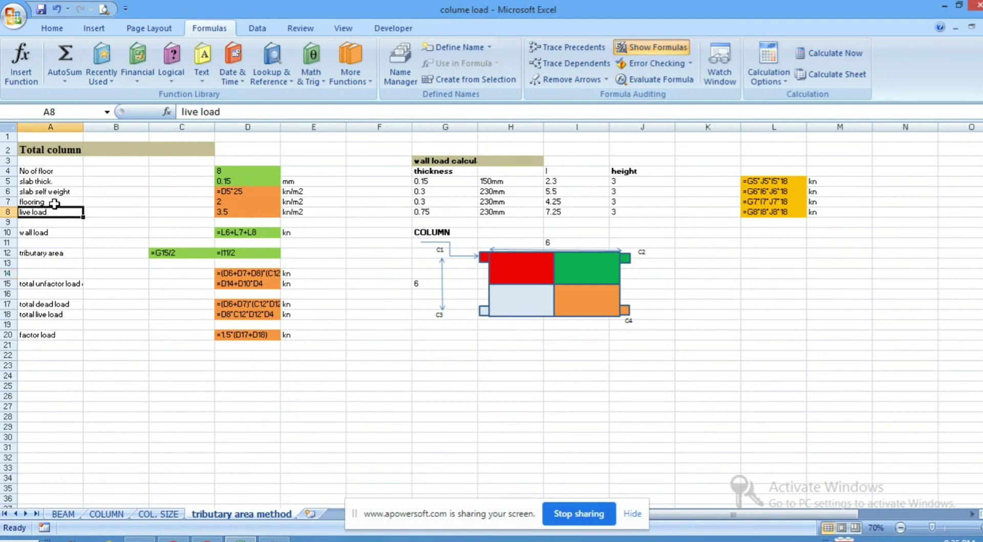
click(55, 202)
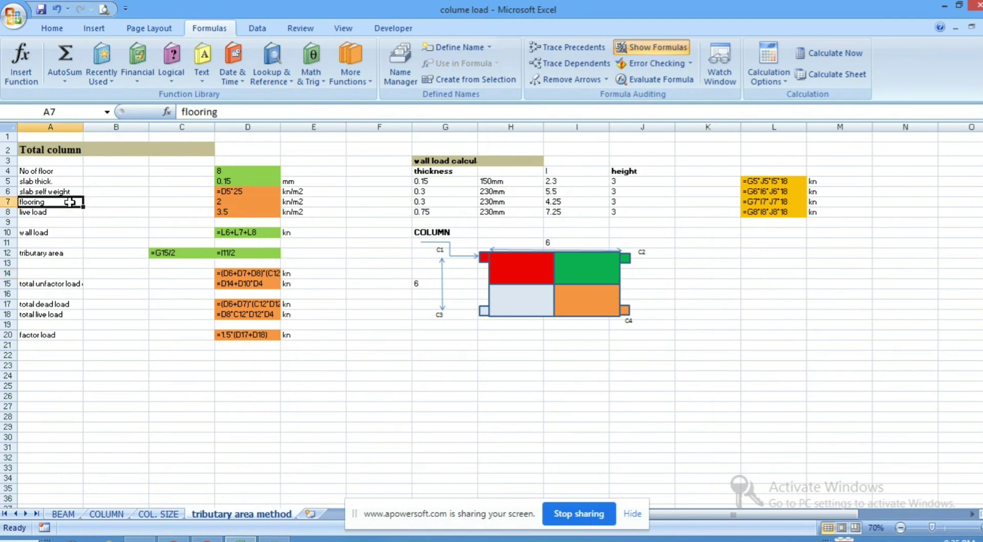
double_click(69, 202)
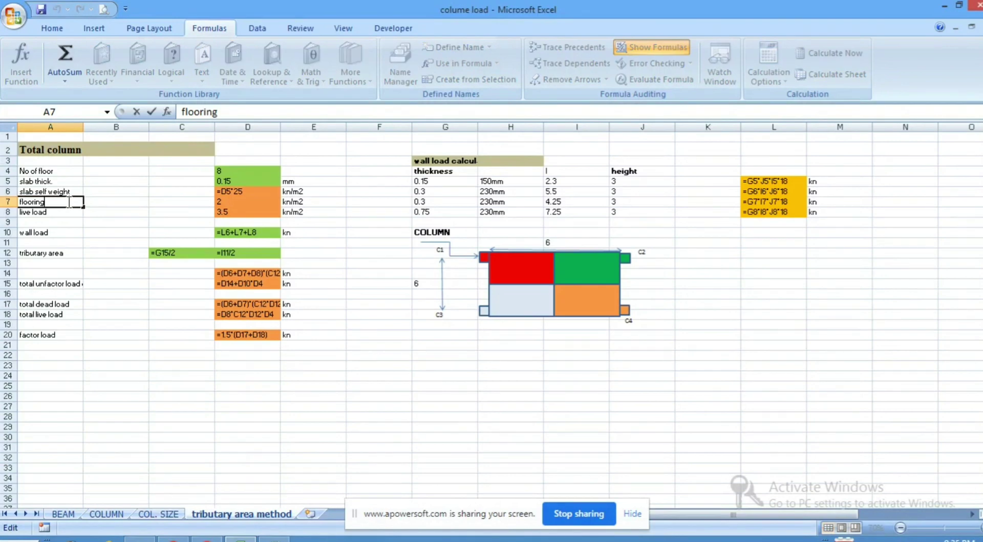
text(())
text(FLOO)
text(R LOAD)
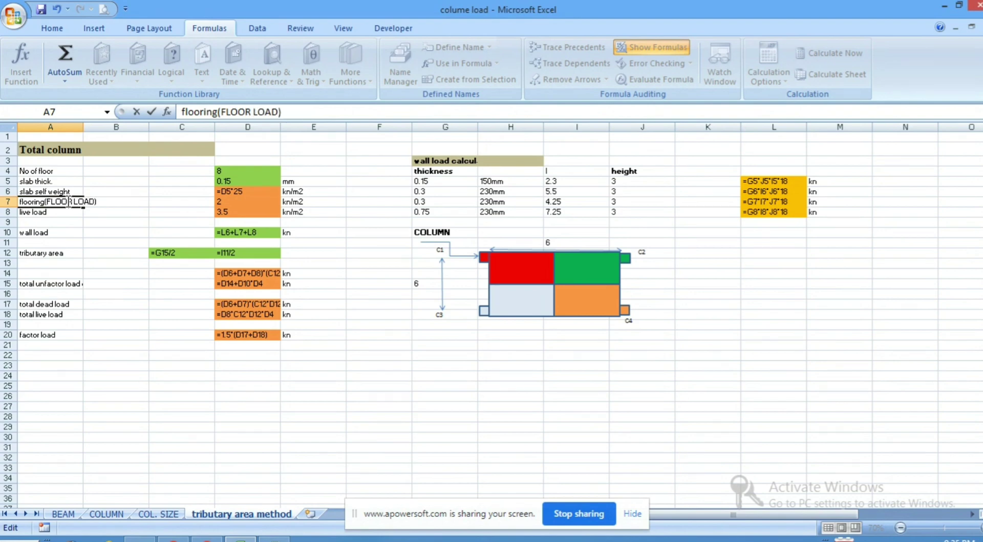
click(69, 201)
text(ING)
click(74, 233)
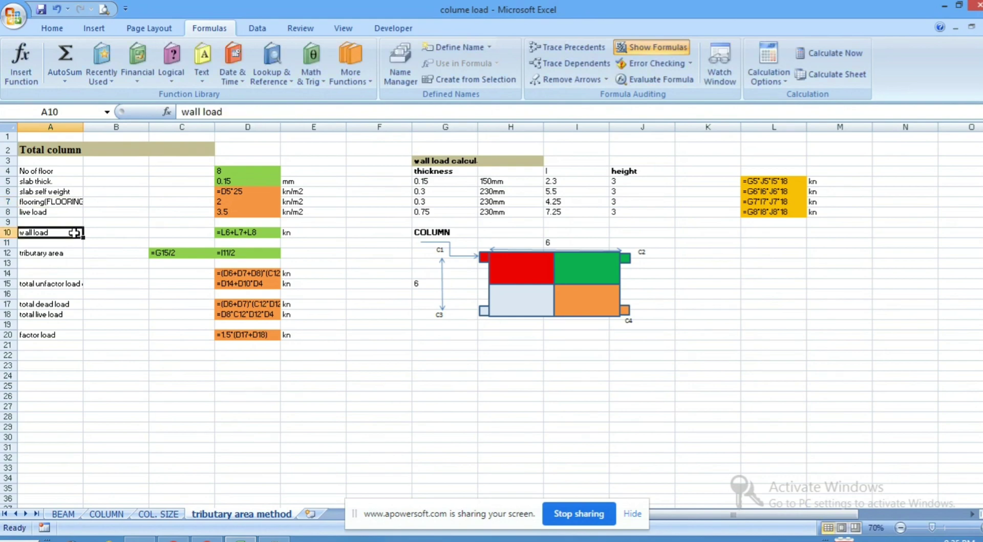
- Inspect the wall load formula and add "WALL REST ON BEAM THERE SIZE AND HEIGHT CALCULATION" to the Notepad note, returning to the Excel sheet
click(174, 221)
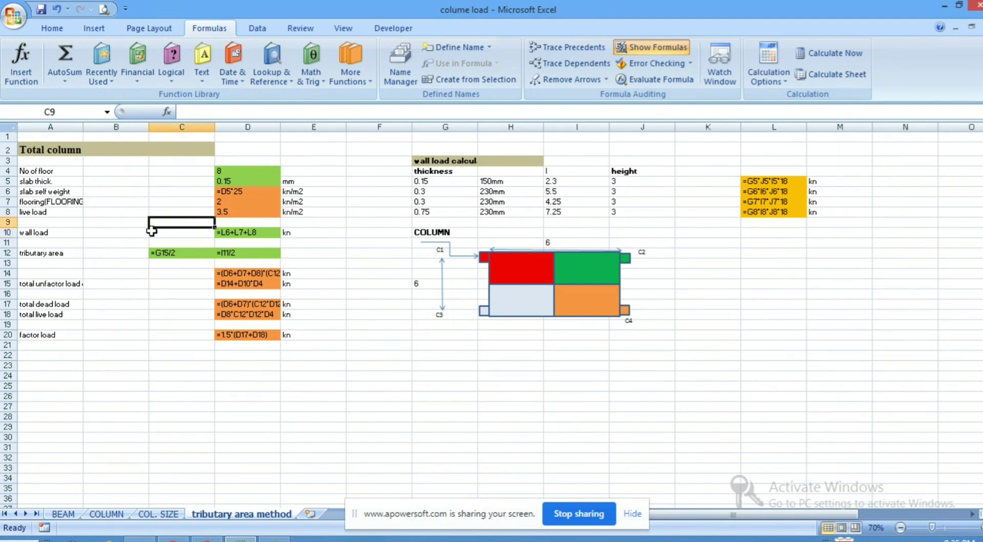
double_click(232, 230)
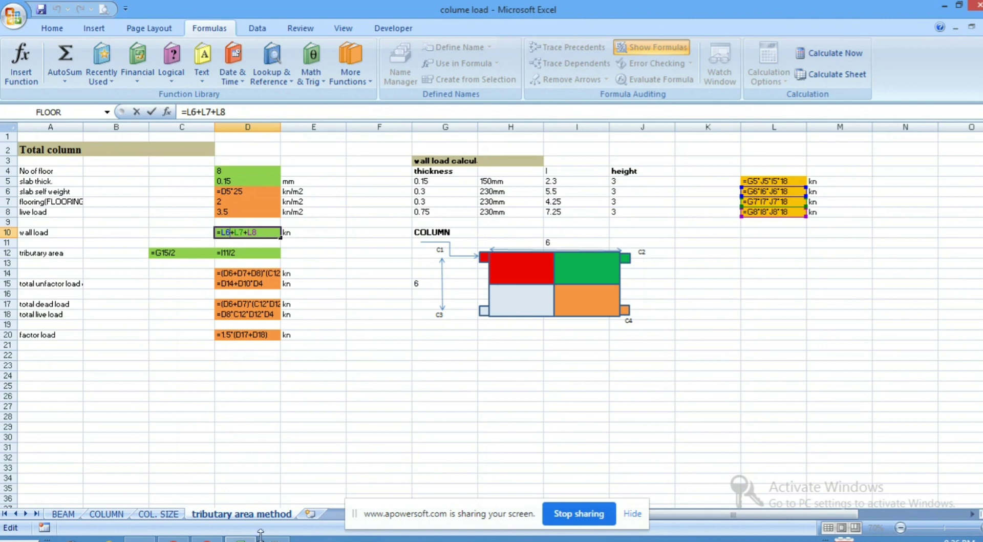
click(275, 499)
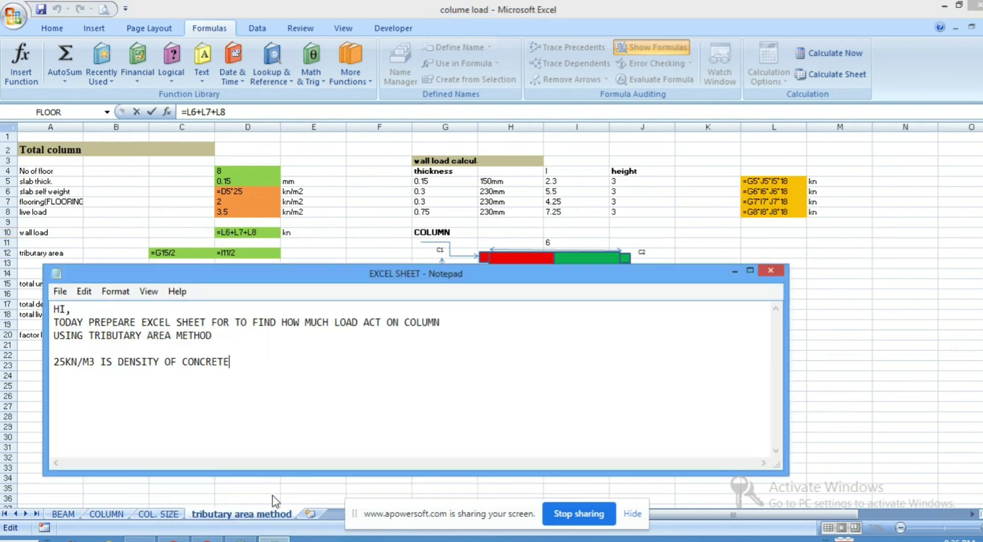
key(Return)
key(Return)
text(WL)
text(LL RE)
text(ST ON)
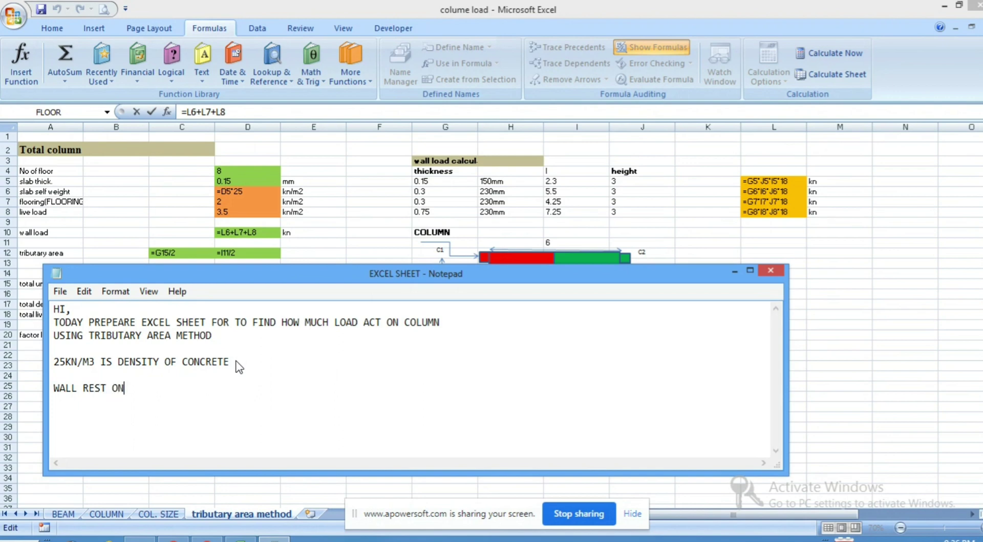
text( BEAM THERE SIZ)
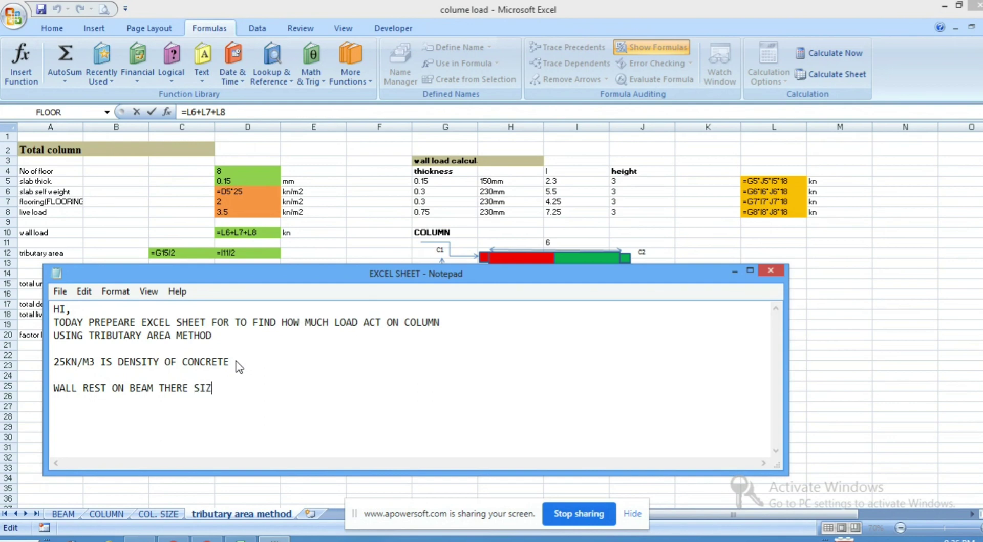
text(E AND HEIGHT CALCULATION)
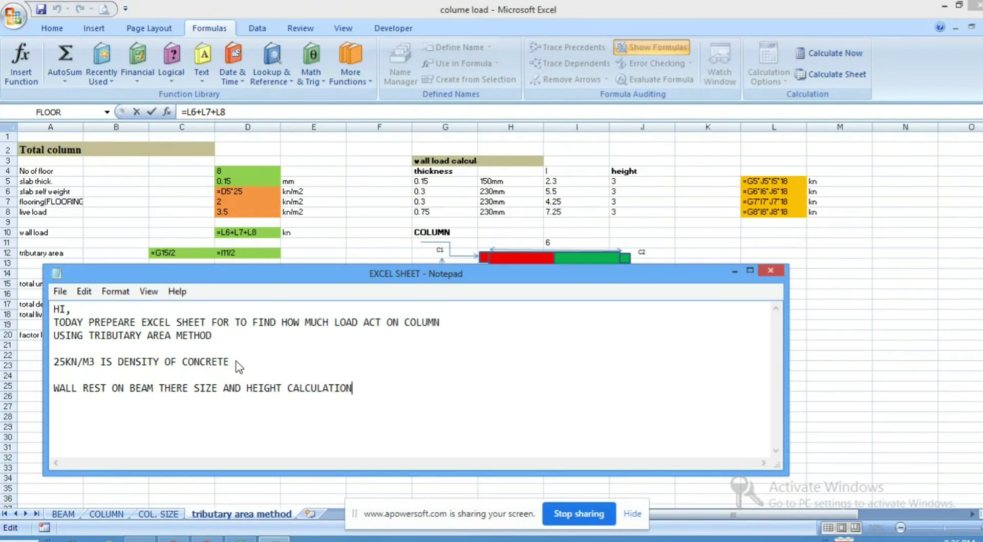
click(736, 278)
click(706, 334)
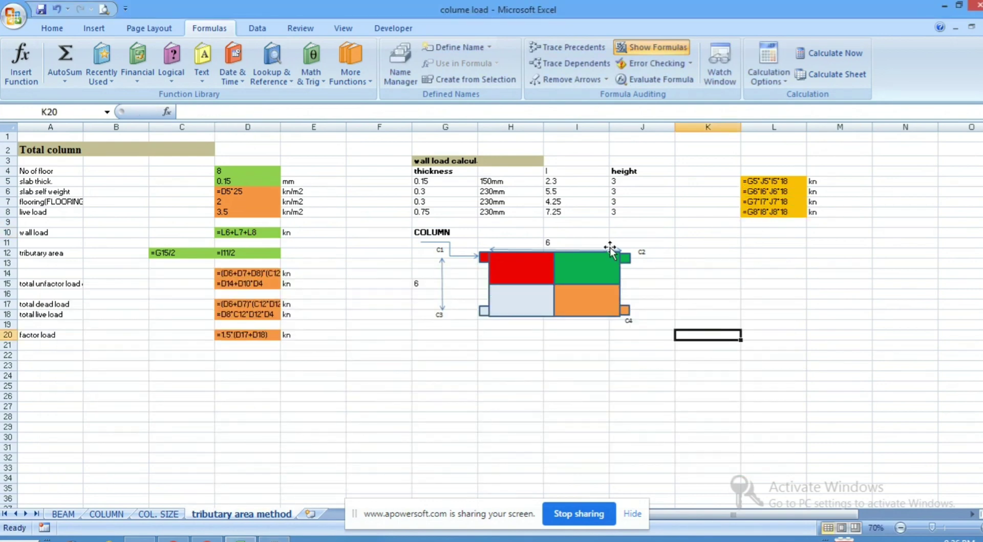
- Examine the height, length and thickness columns of the wall load calculation and the load formula in L6
click(622, 172)
click(561, 174)
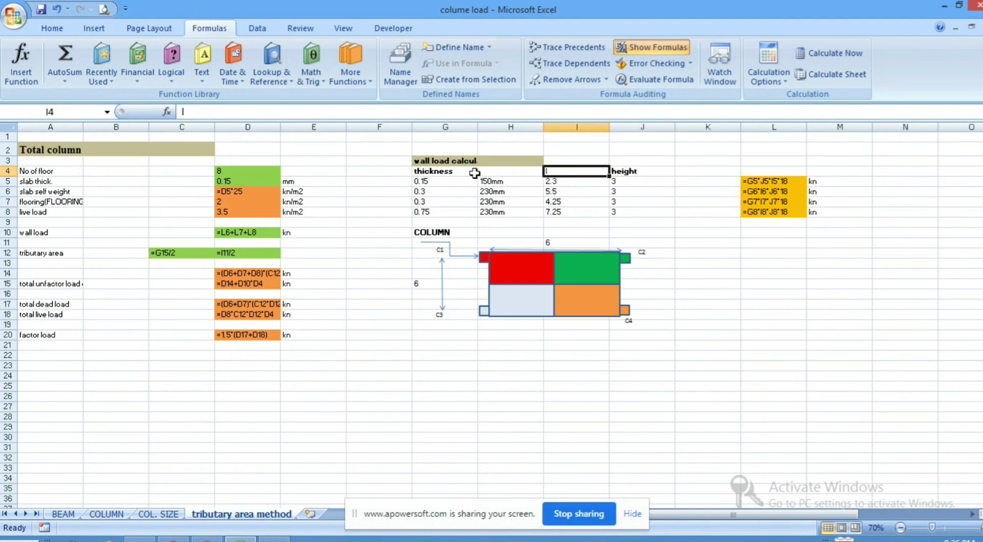
click(445, 173)
click(429, 183)
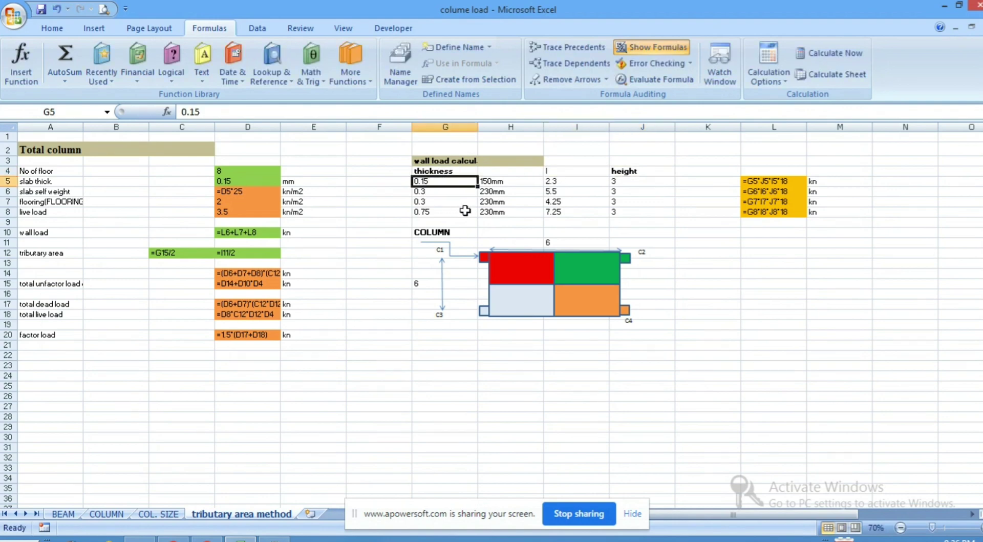
double_click(773, 192)
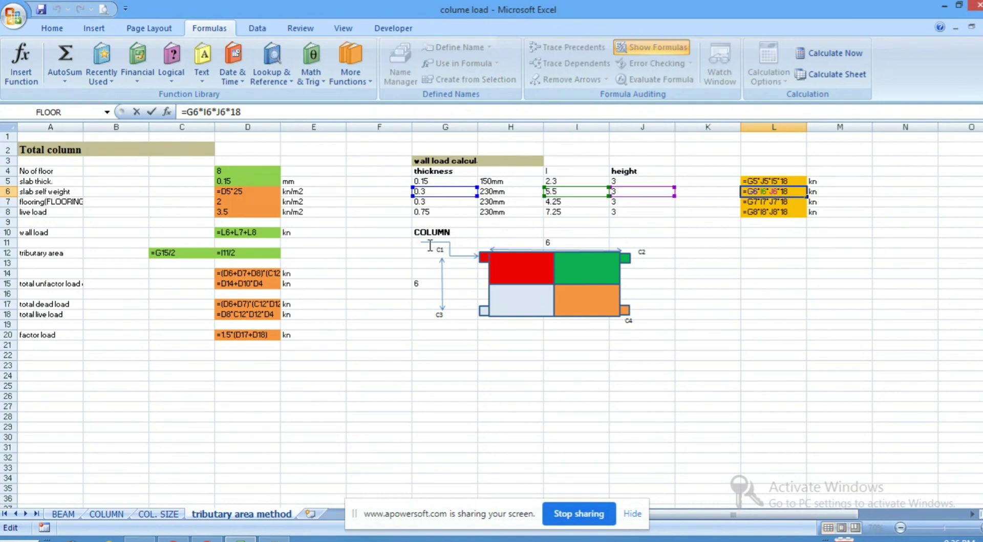
key(Escape)
click(746, 251)
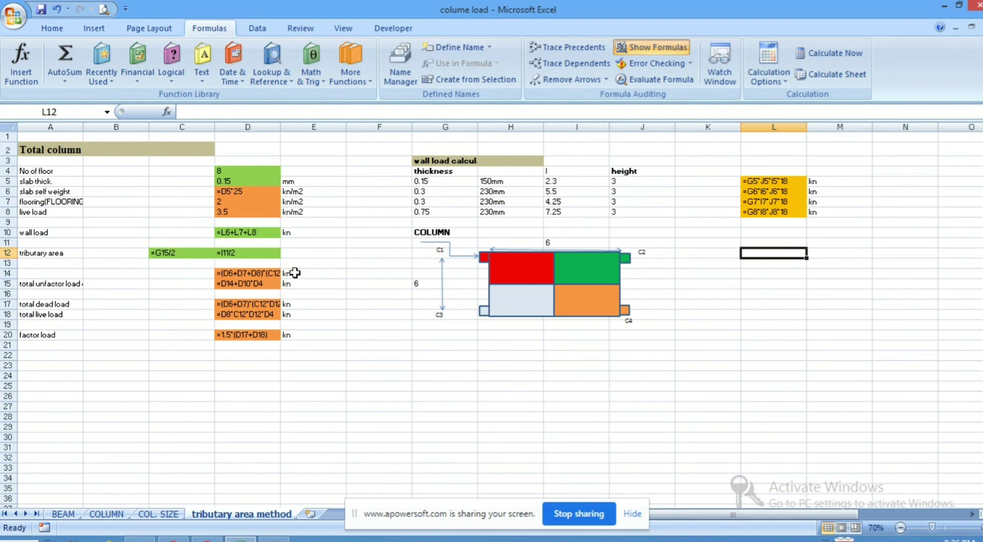
- Add a wall in row 9 of the wall load calculation with thickness 0.23, length 2 and height 2.75
click(440, 222)
text(0.23)
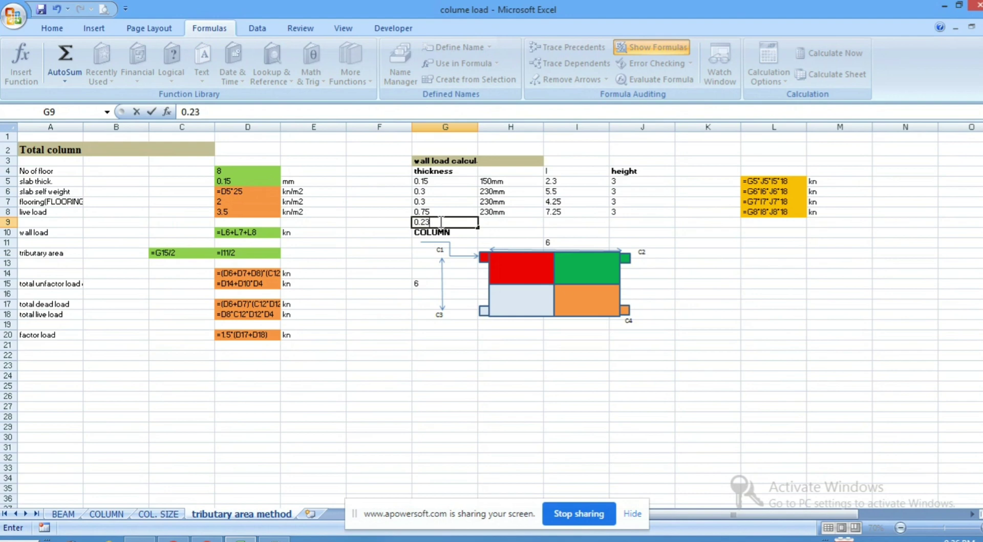
click(552, 220)
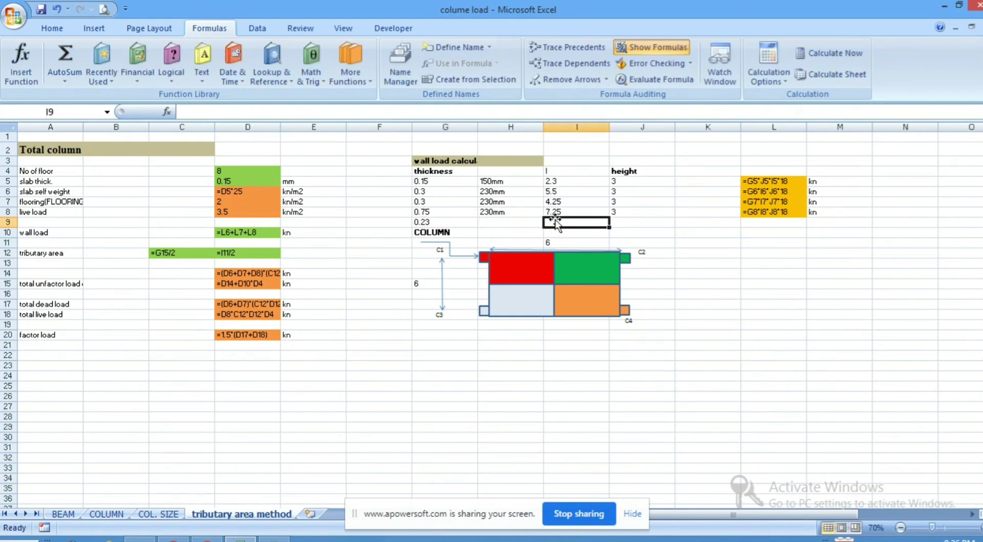
text(2)
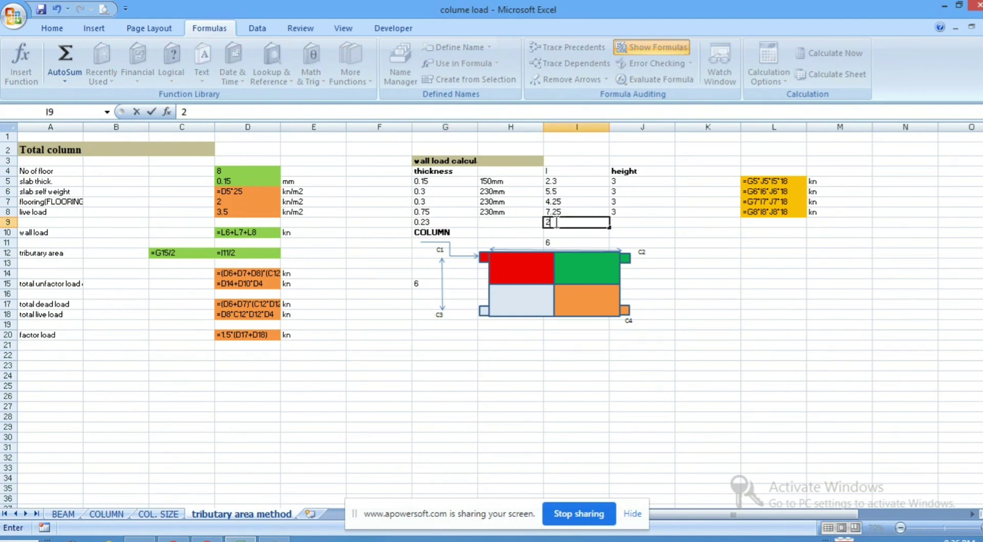
click(622, 224)
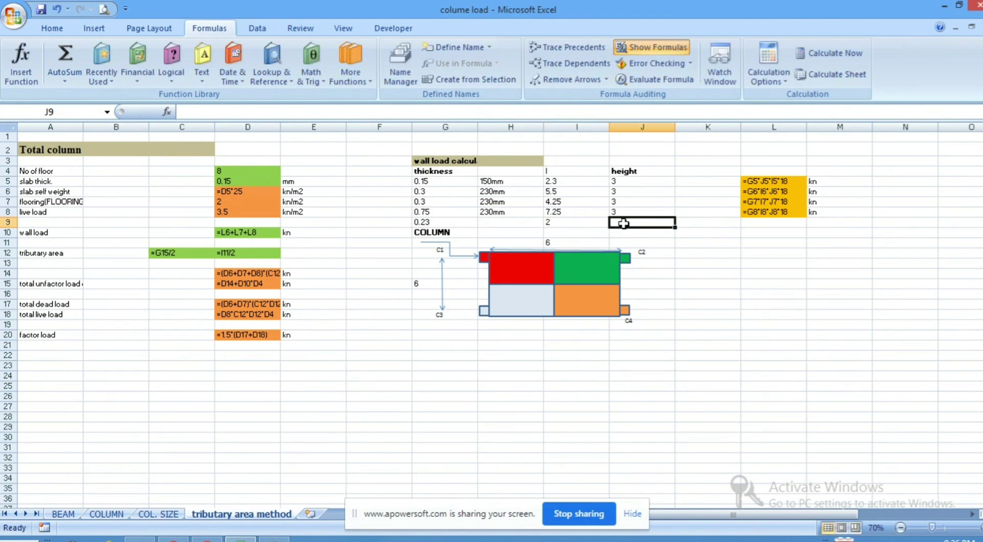
text(2.)
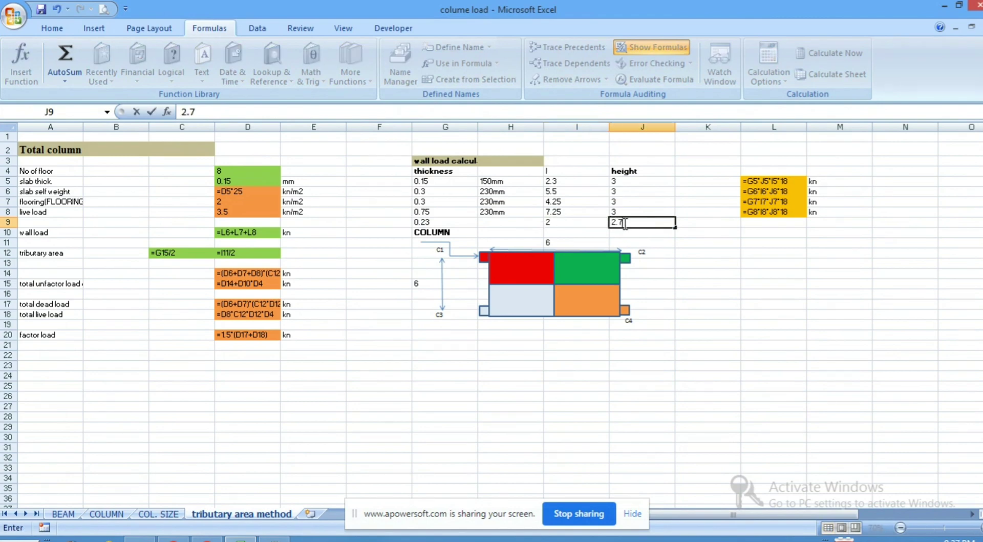
text(75)
- Enter the load formula =G9*I9*J9*18 in L9 for the wall in row 9
click(747, 224)
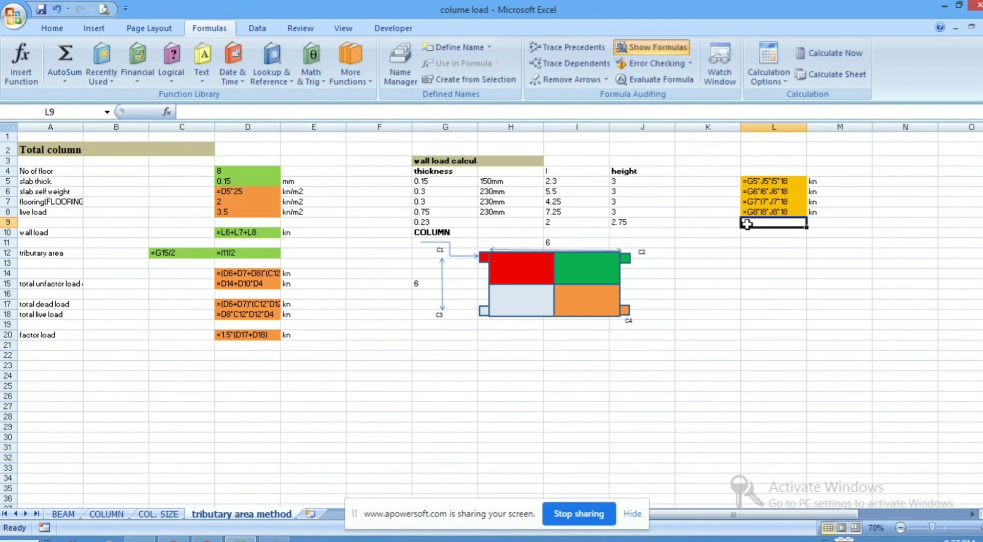
text(=)
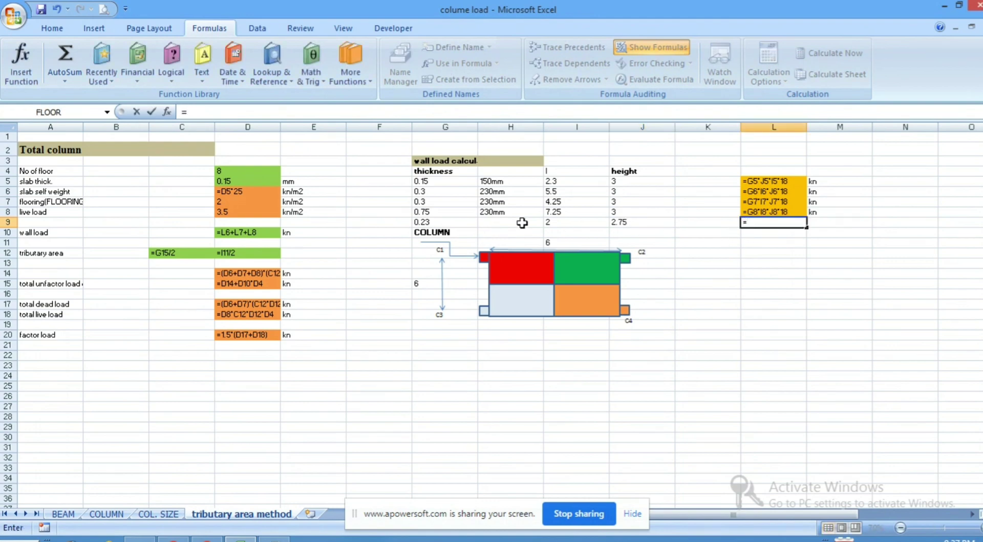
click(428, 223)
text(*)
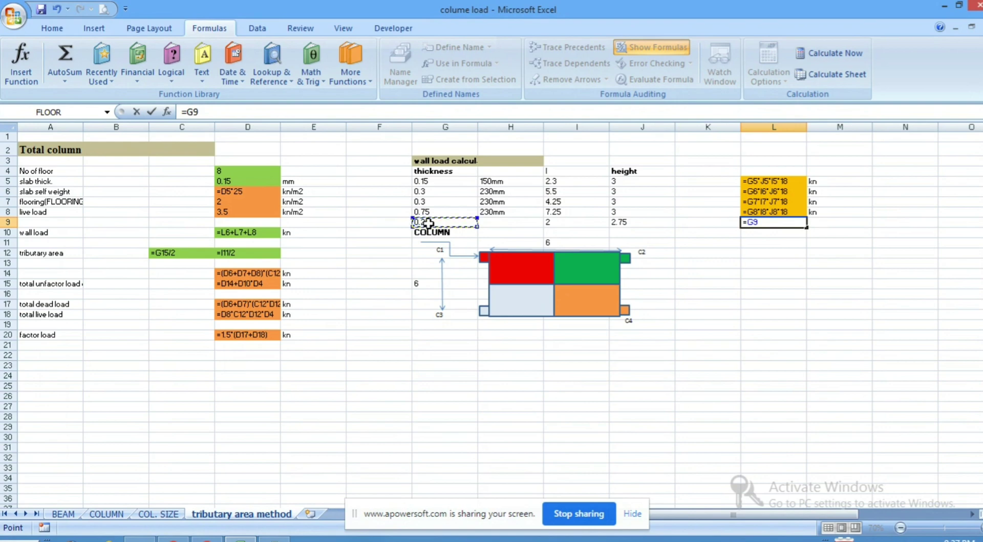
click(565, 223)
text(*)
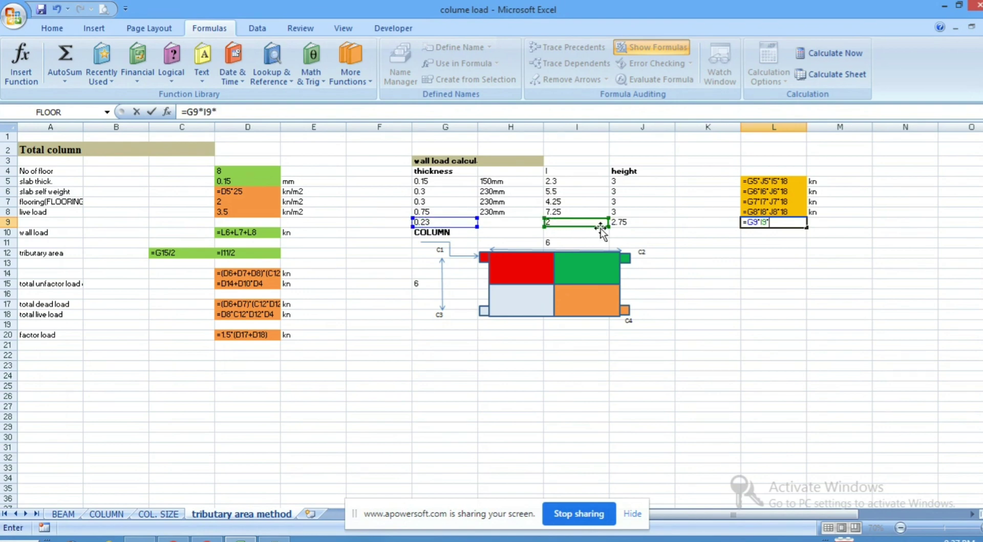
click(632, 221)
text(*)
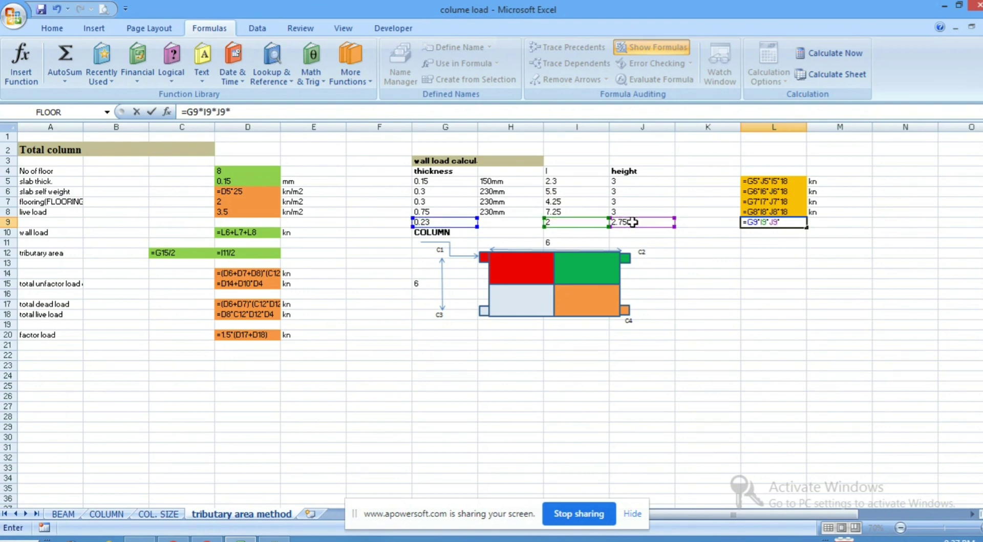
text(18)
key(Return)
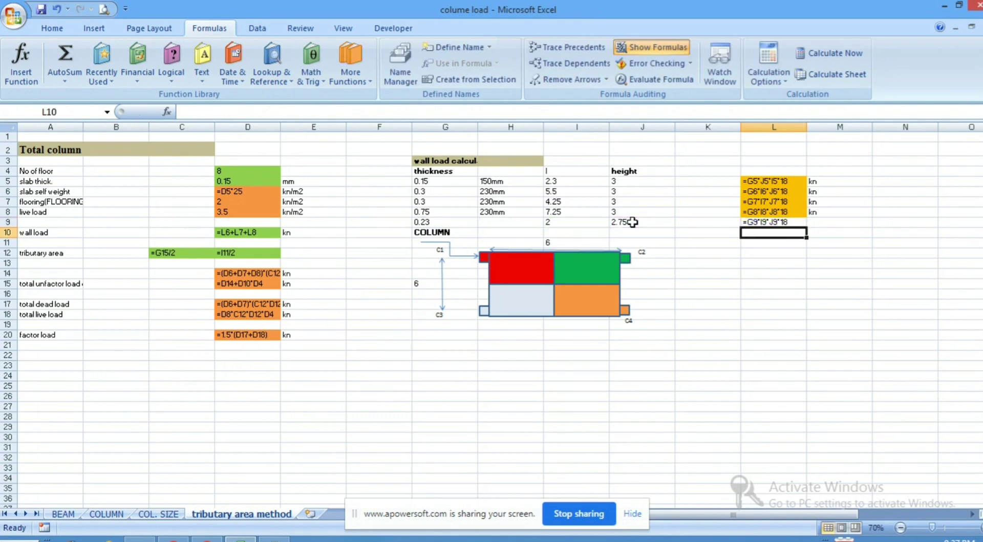
- In Notepad, add "18KN/M3 IS DENSITY OF BRICK WALL IT'S VARIES ACCORDING TO MATERIAL" below the concrete density line, and return to Excel
click(273, 538)
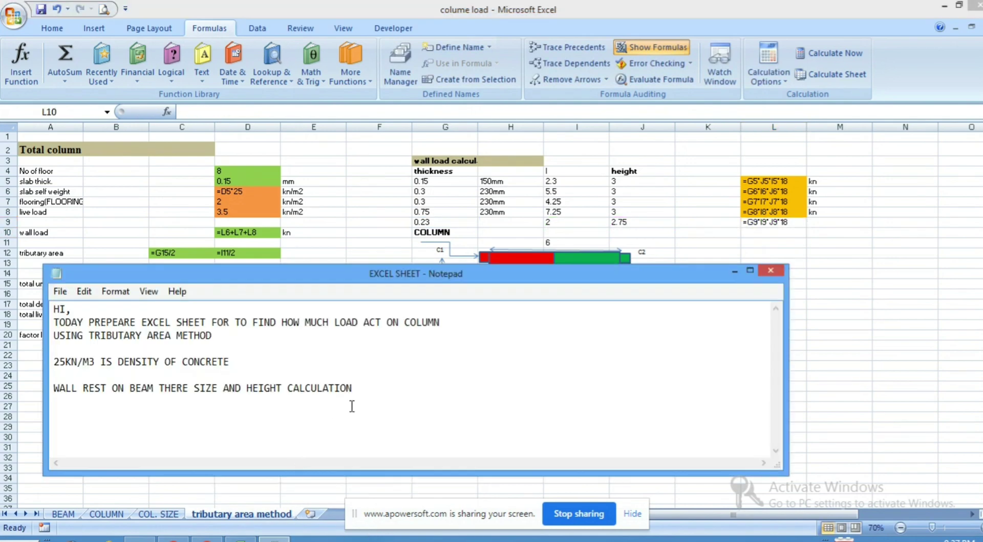
click(279, 363)
key(Return)
text(18)
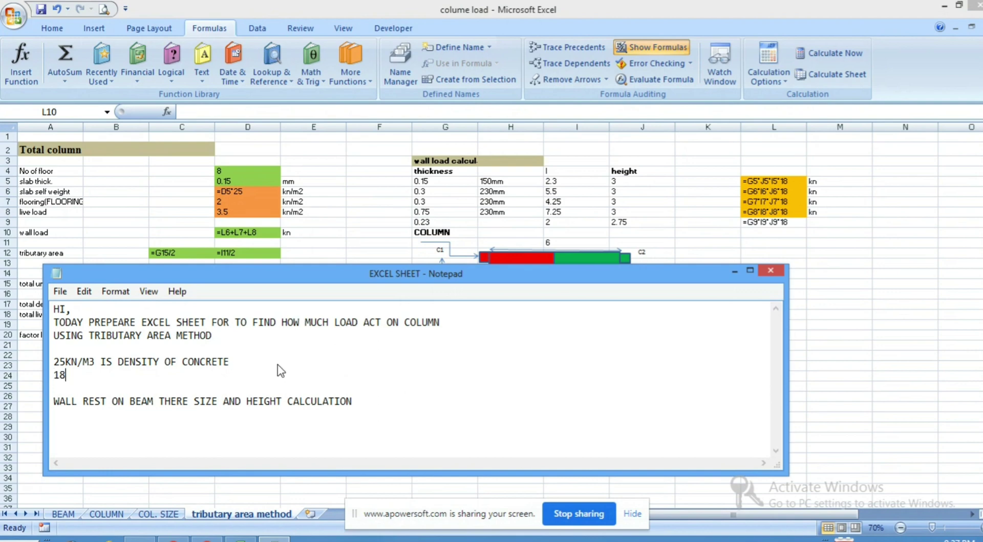
text(KN/M3 IS DEN)
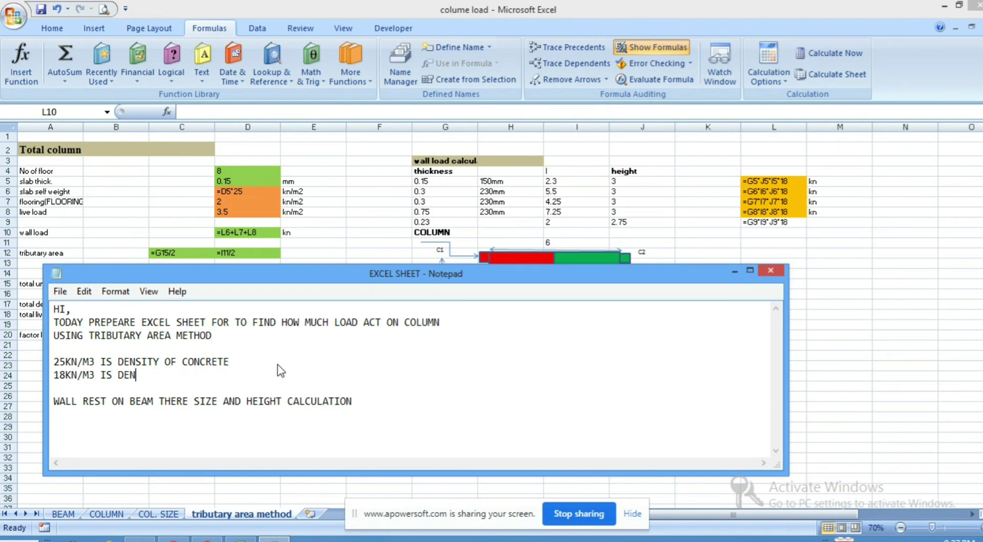
text(SITY OF BRICK A)
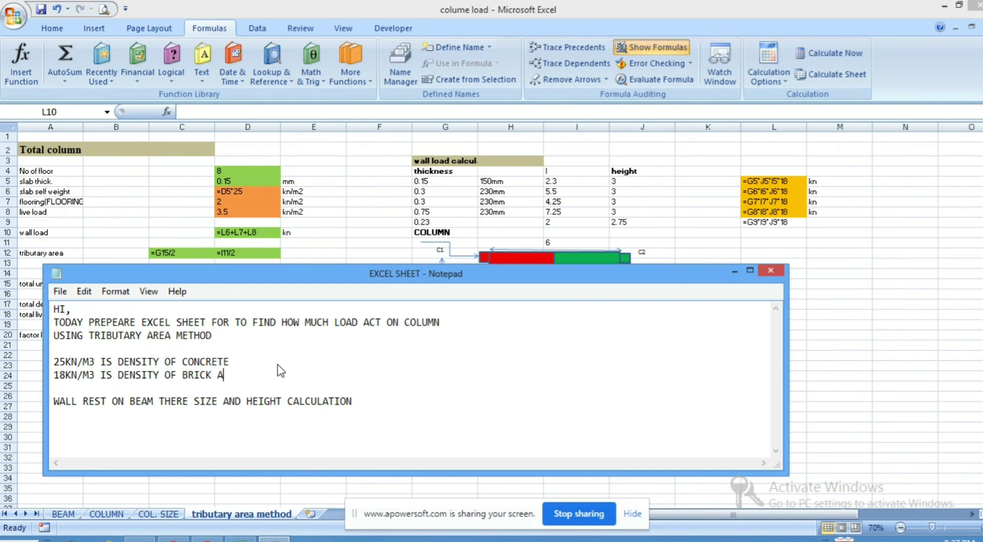
key(BackSpace)
text(WALL)
text(ITS)
key(BackSpace)
text('S VARIES)
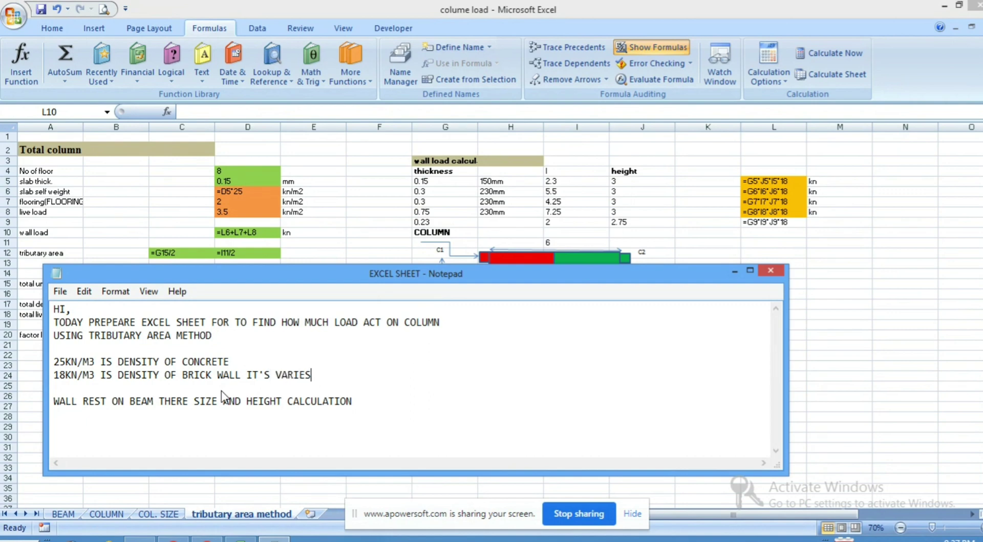
text( ACCORDING T)
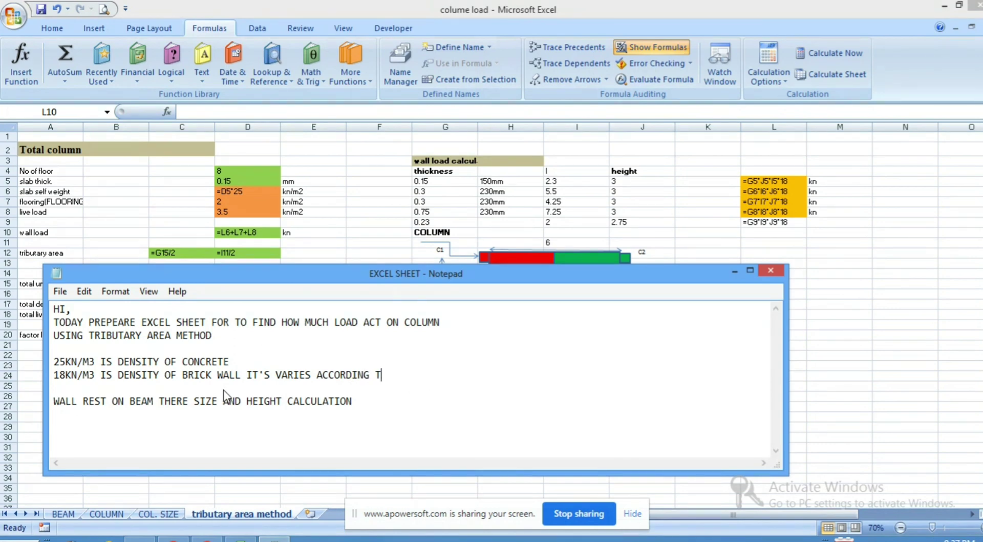
text(O MATERIAL)
click(736, 271)
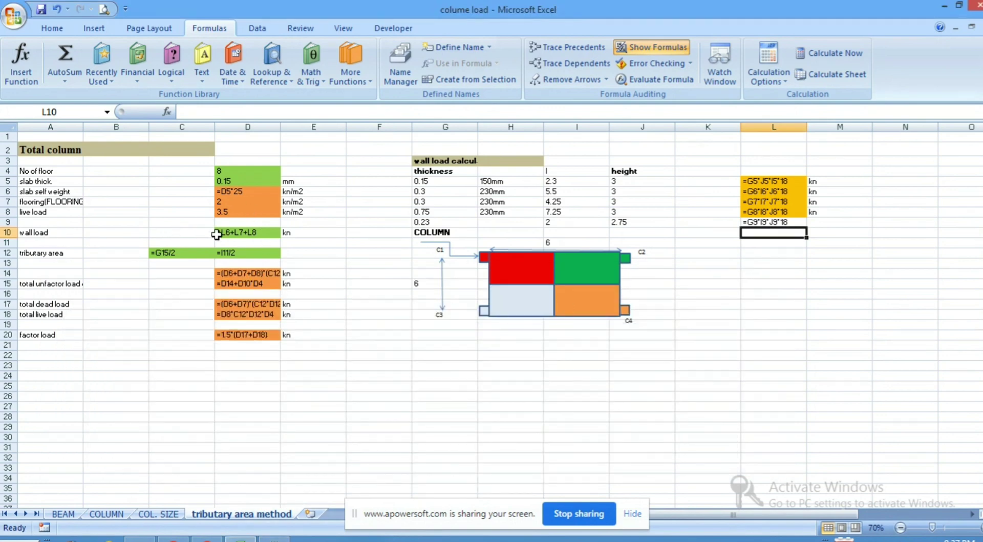
- Examine the wall load formula in D10 and the tributary area formula in C12 against the column layout diagram
double_click(243, 233)
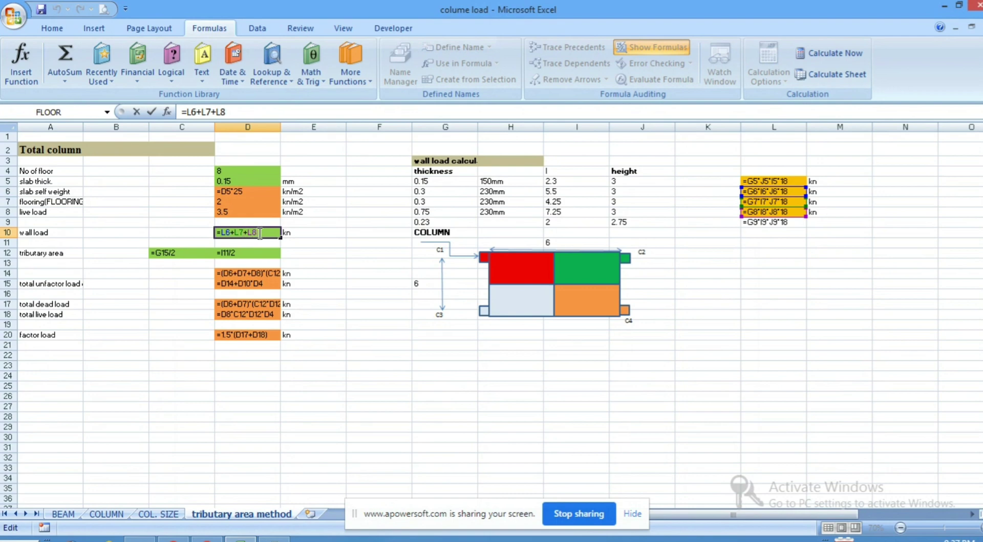
key(Escape)
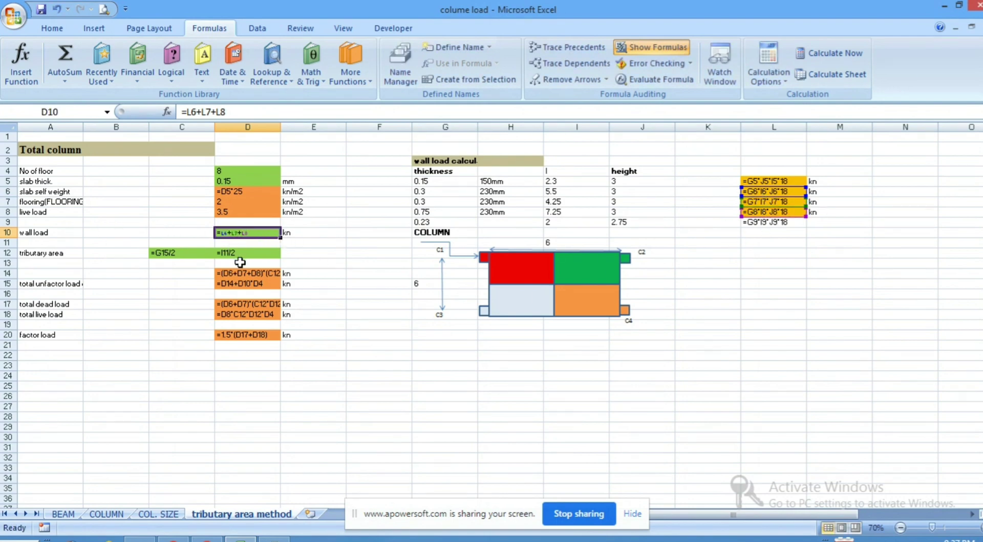
double_click(174, 252)
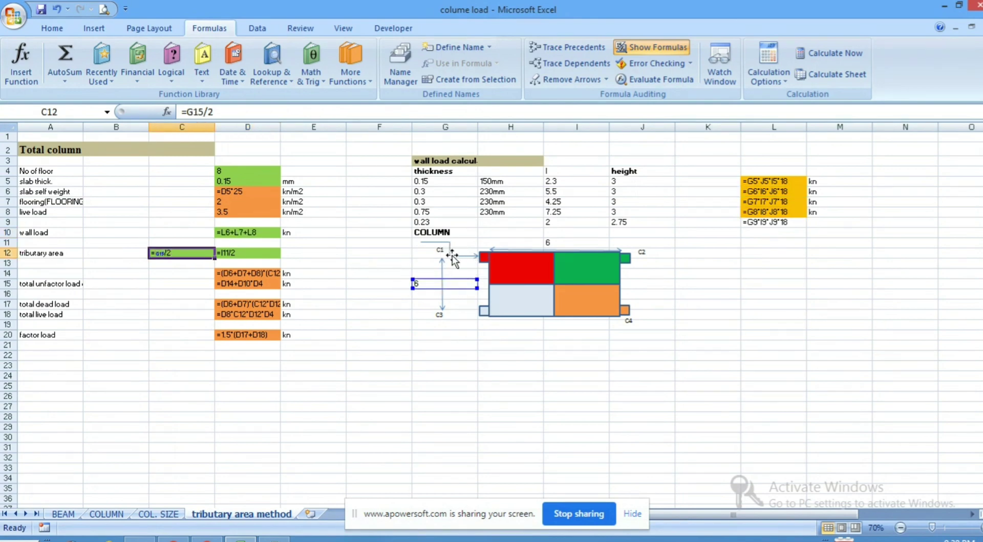
click(459, 353)
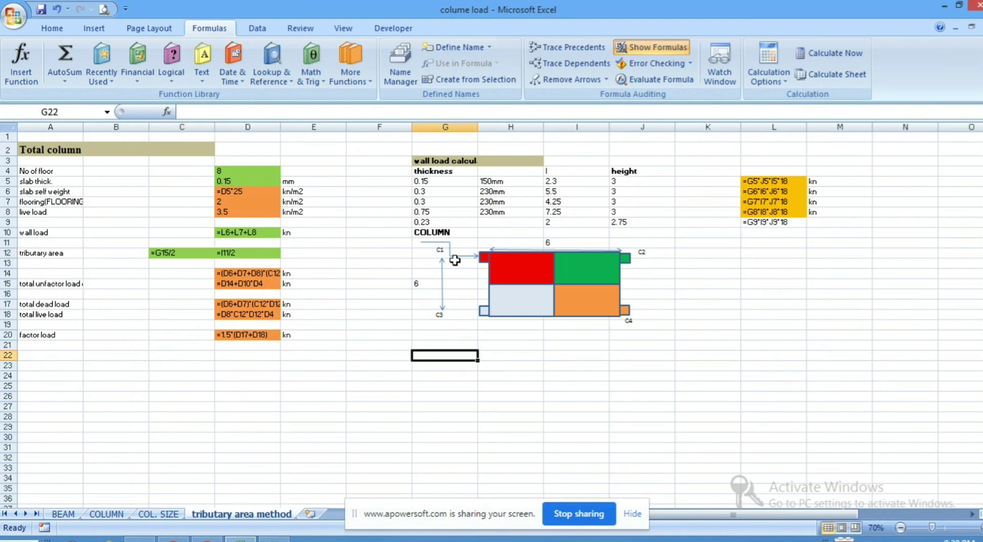
ctrl+scroll(455, 259, up, 1)
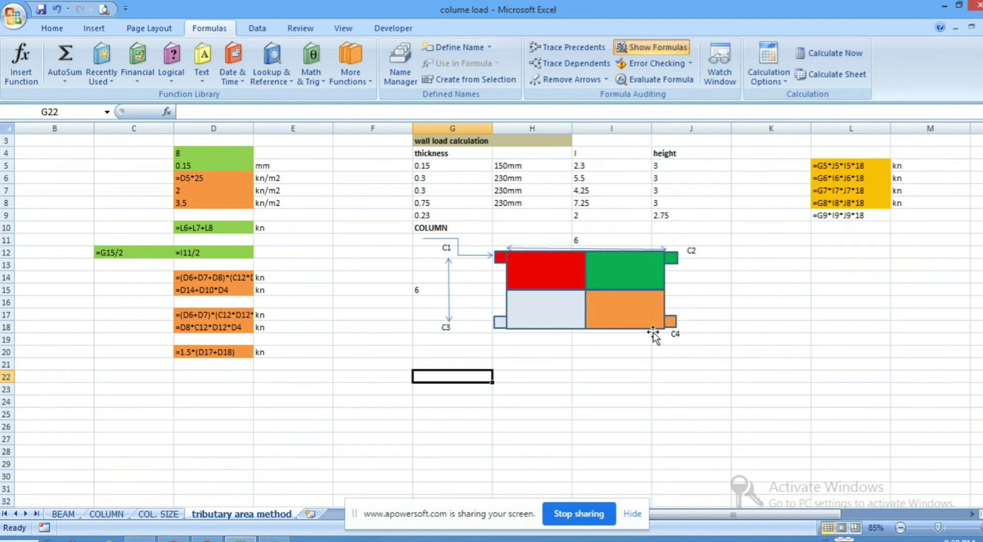
ctrl+scroll(640, 320, down, 1)
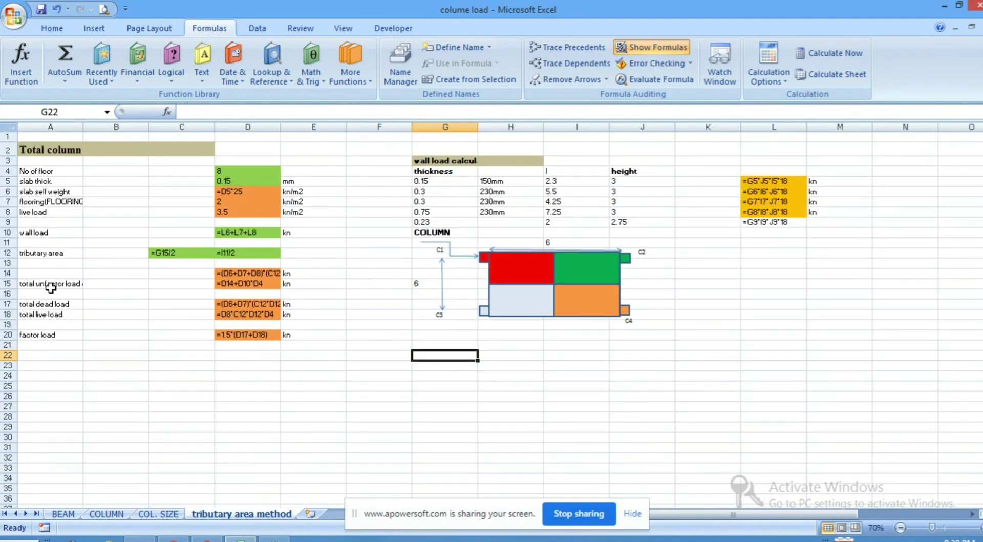
- Examine the unfactored, dead, live and factored load formulas in D14, D15, D17, D18 and D20
double_click(233, 275)
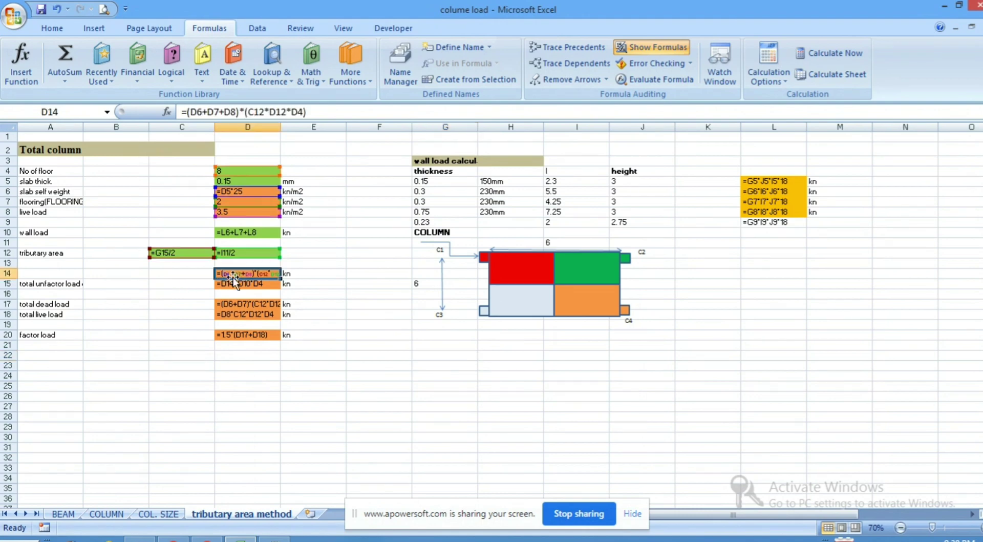
key(Return)
double_click(233, 283)
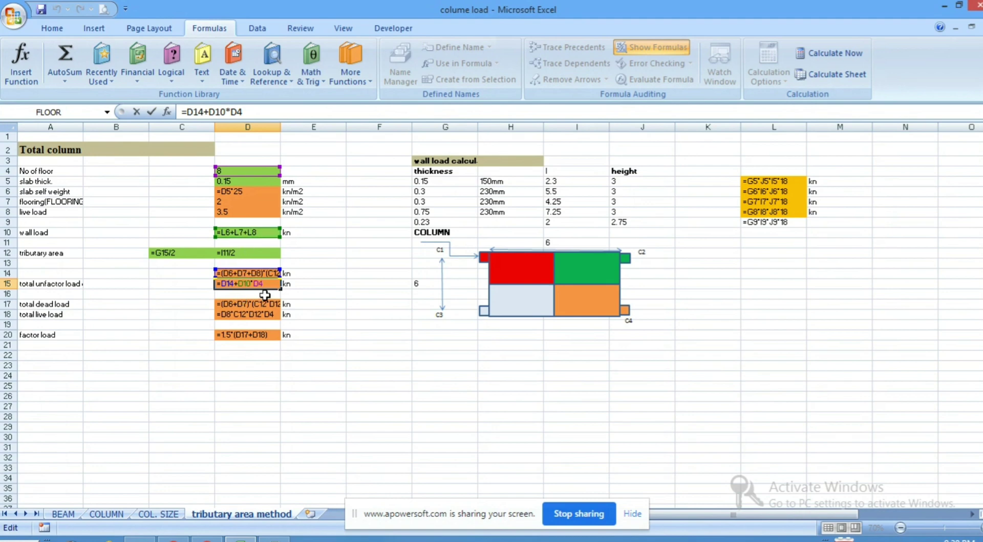
key(Return)
click(242, 304)
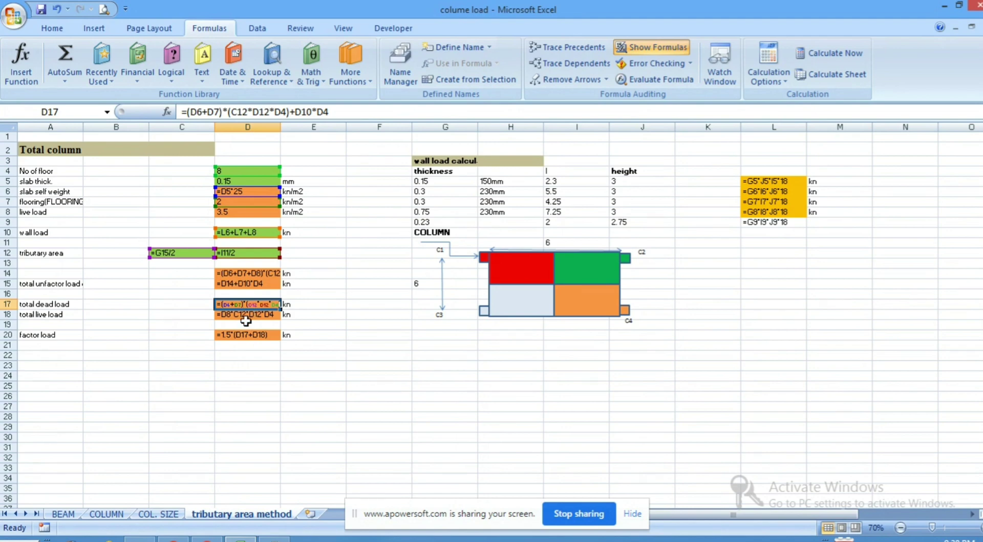
double_click(245, 314)
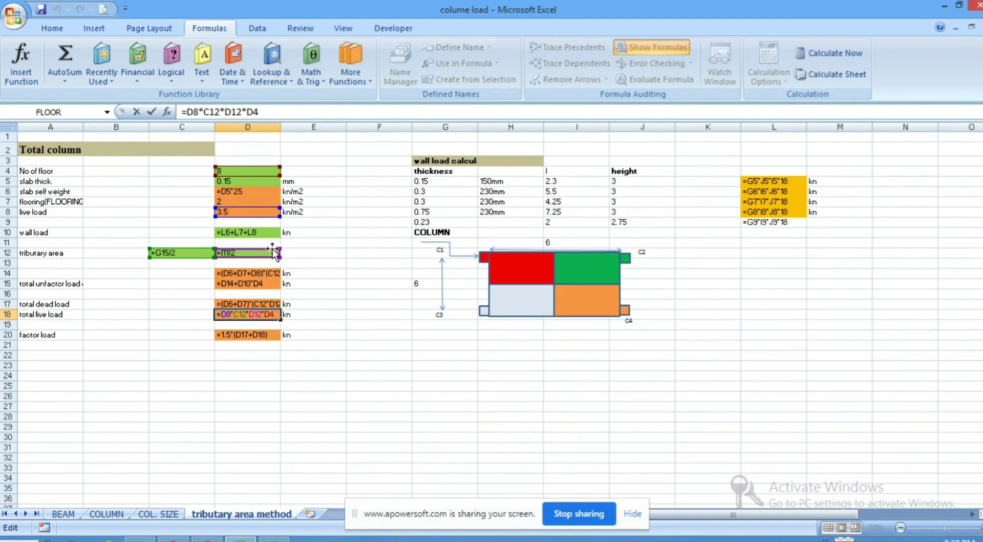
key(Escape)
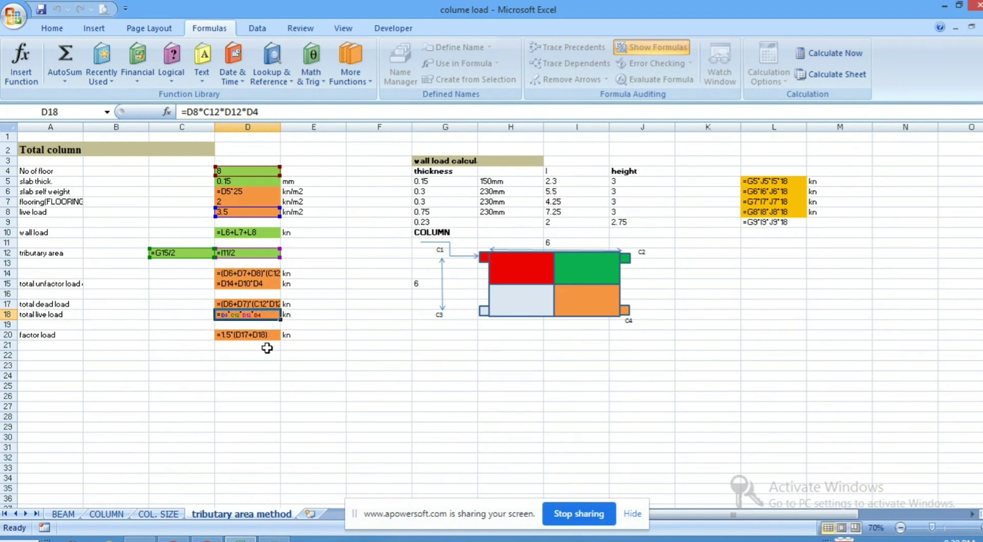
double_click(244, 336)
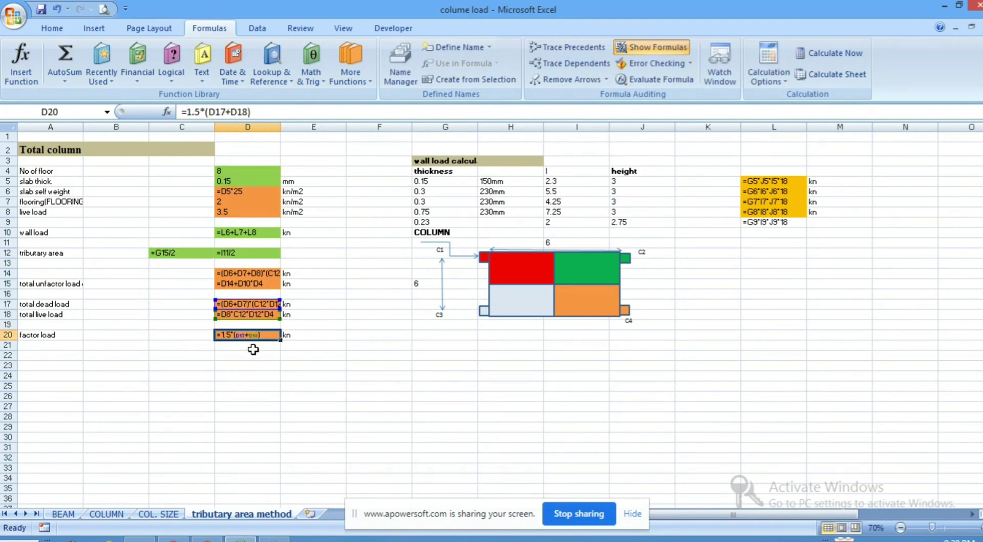
- Turn off the formula display so the sheet's cells show calculated values
click(631, 49)
click(348, 333)
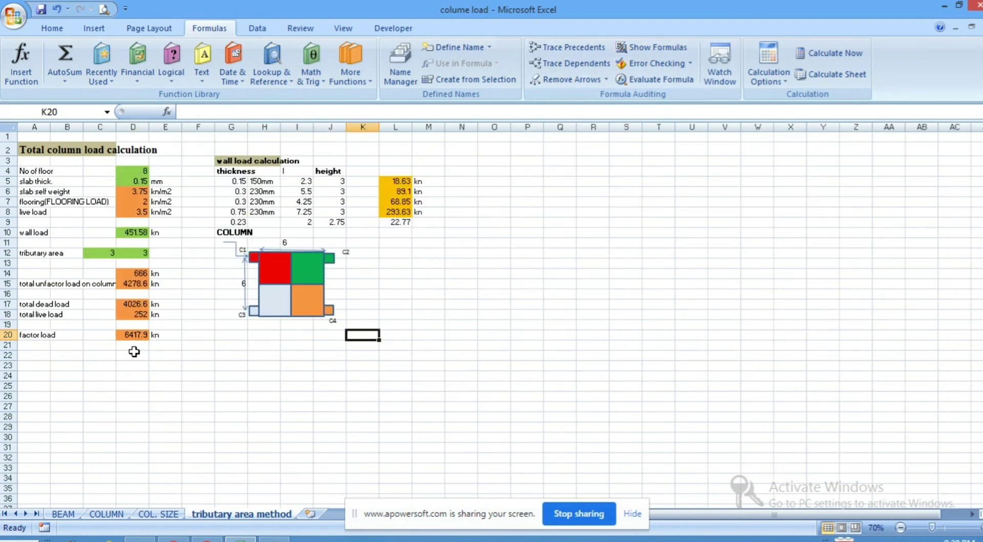
ctrl+scroll(123, 347, up, 1)
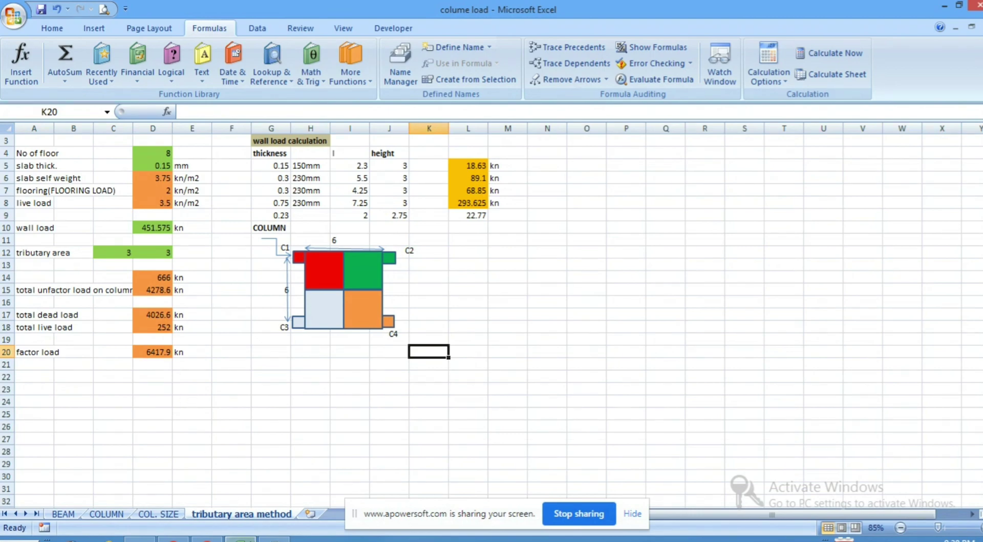
- Switch to the Notepad note and start a new paragraph below the wall size and height line
click(241, 538)
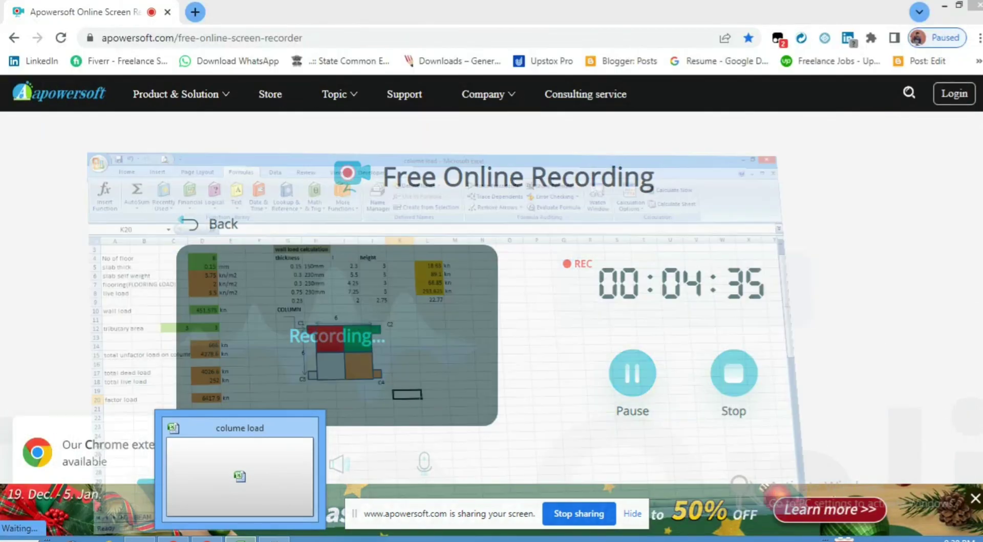
click(241, 539)
click(274, 539)
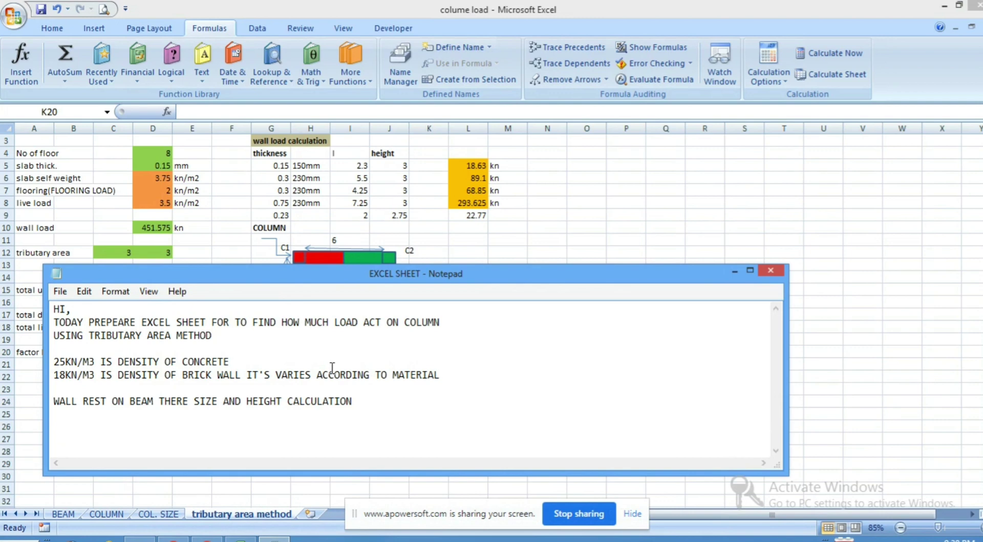
click(374, 404)
key(Return)
key(Return)
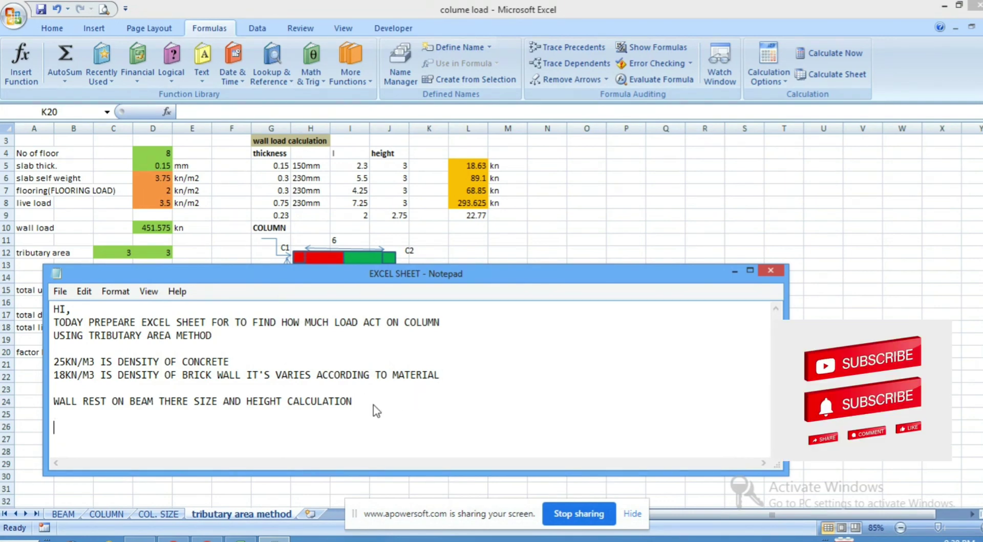
text(THER)
text(ME)
key(BackSpace)
key(BackSpace)
key(BackSpace)
key(BackSpace)
key(BackSpace)
key(BackSpace)
key(BackSpace)
- Write "FROM USING THESE METHOD U CAN EASITY FIND HOW MUCH LOAD ACT ON COLUMN" as the note's closing line
text(FROM USING T)
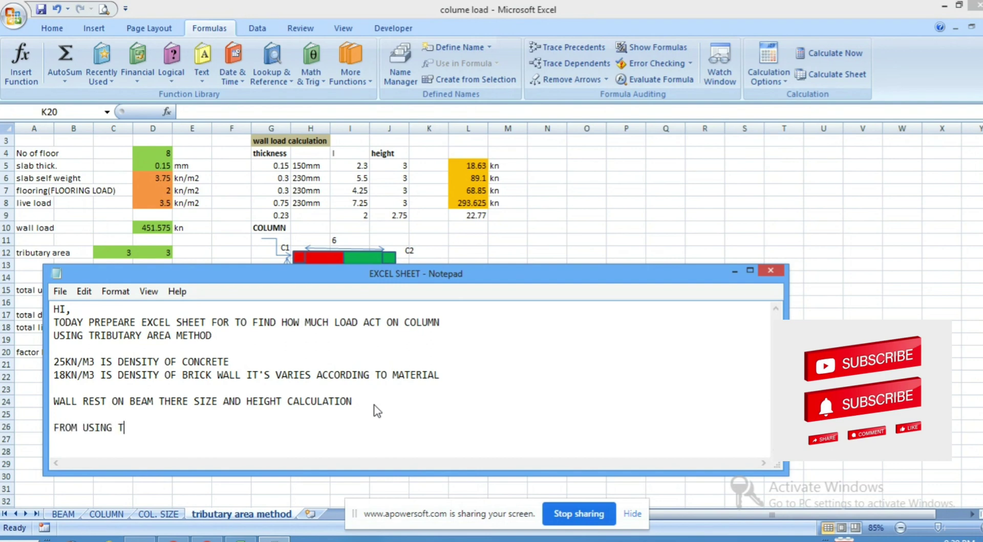
text(HESE )
text(METE)
key(BackSpace)
text(HOD U)
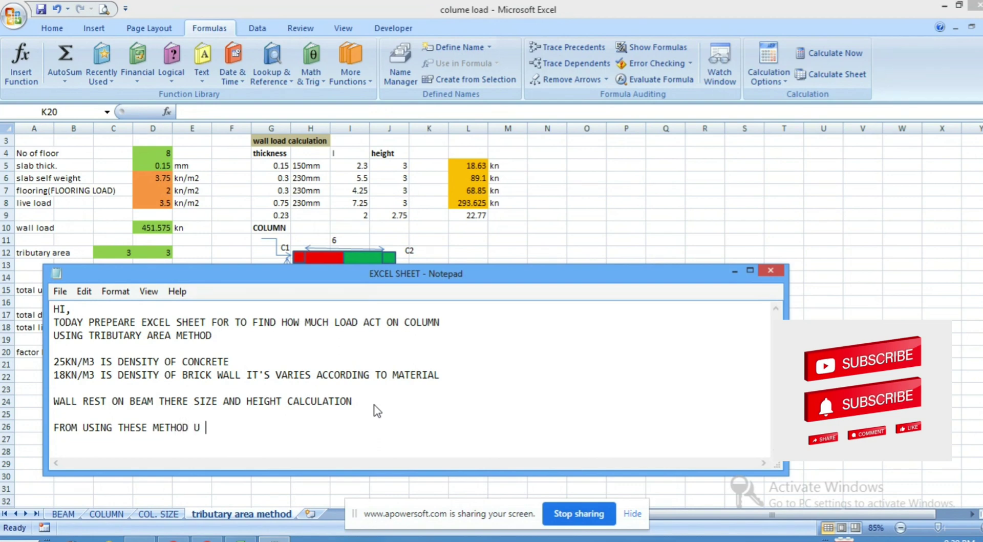
text( CAN EASI)
text(TY FIND)
text( H)
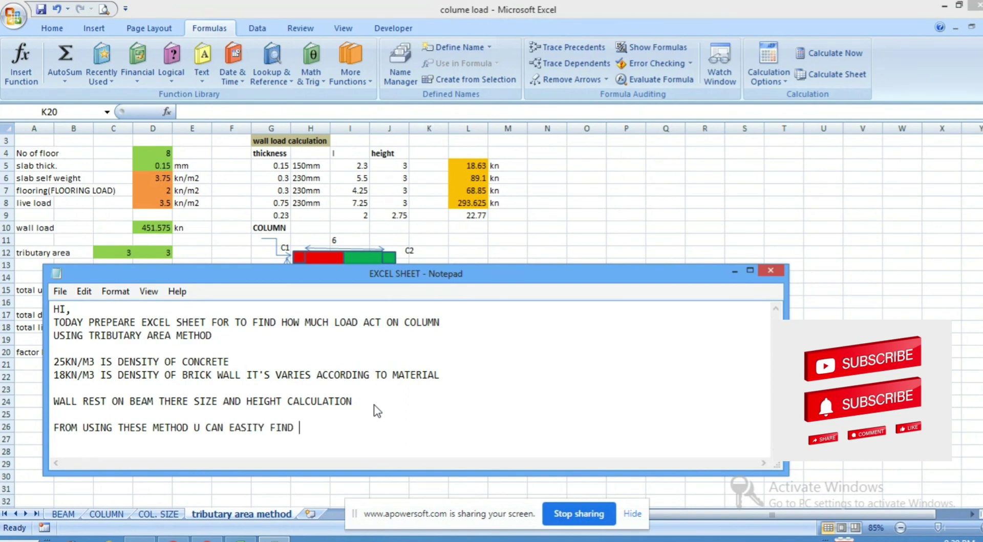
text(OW MUCH LOAD ACT ON)
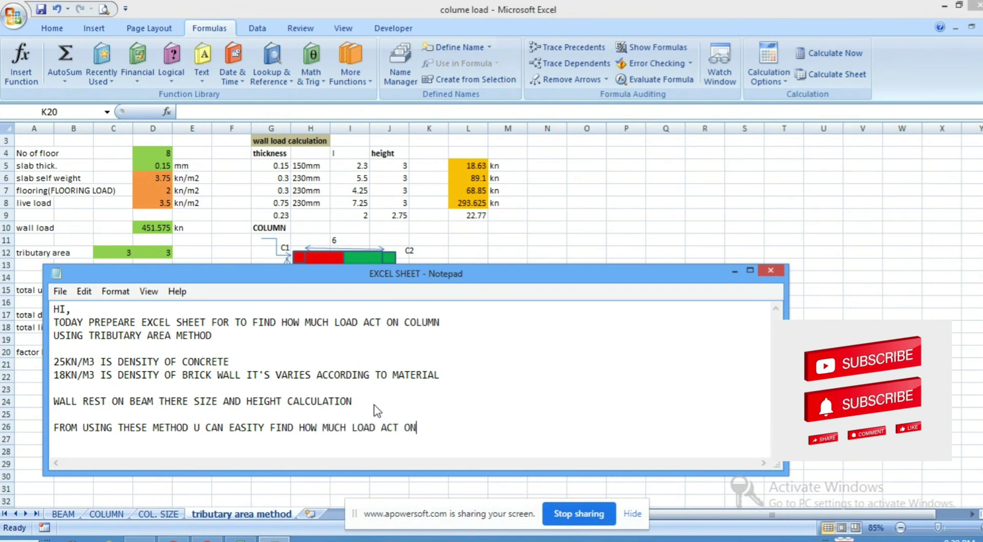
text( COLUMN)
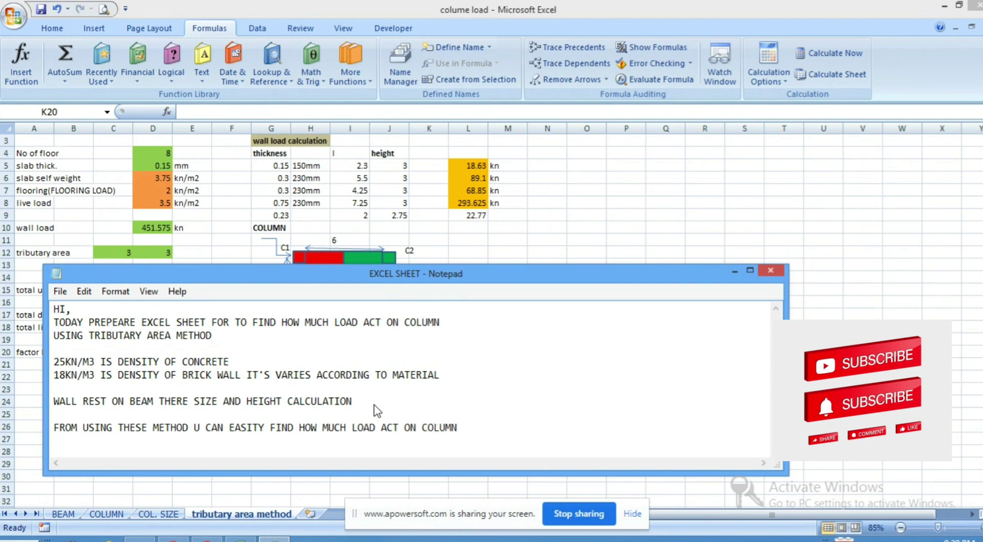